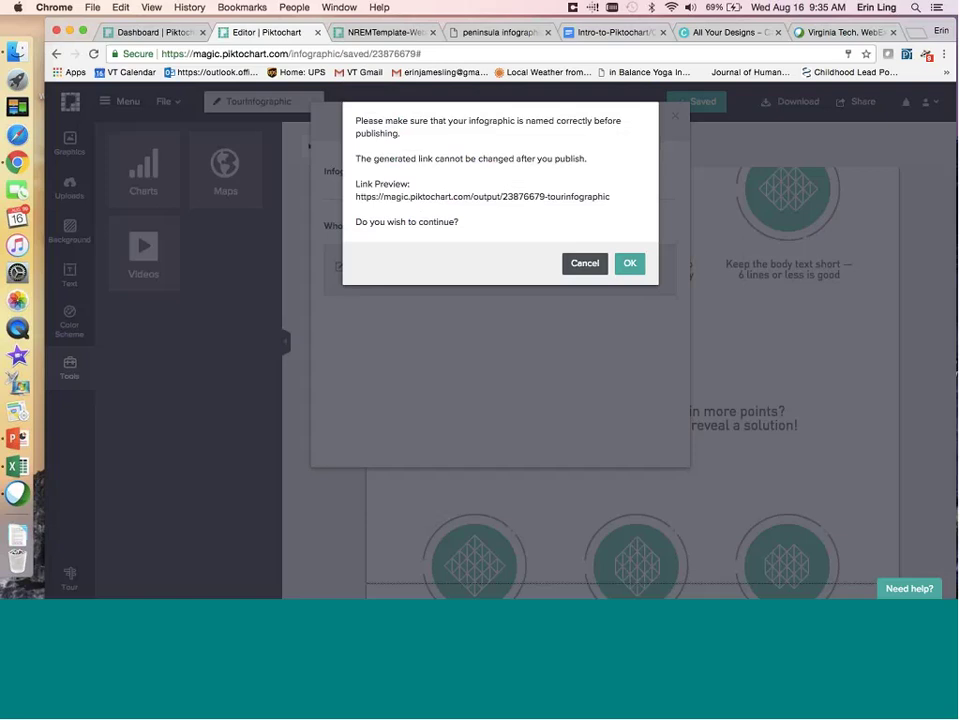
Cancel publishing the TourInfographic and open the Improving Stroubles Creek infographic from the dashboard for editing.
left_click(588, 264)
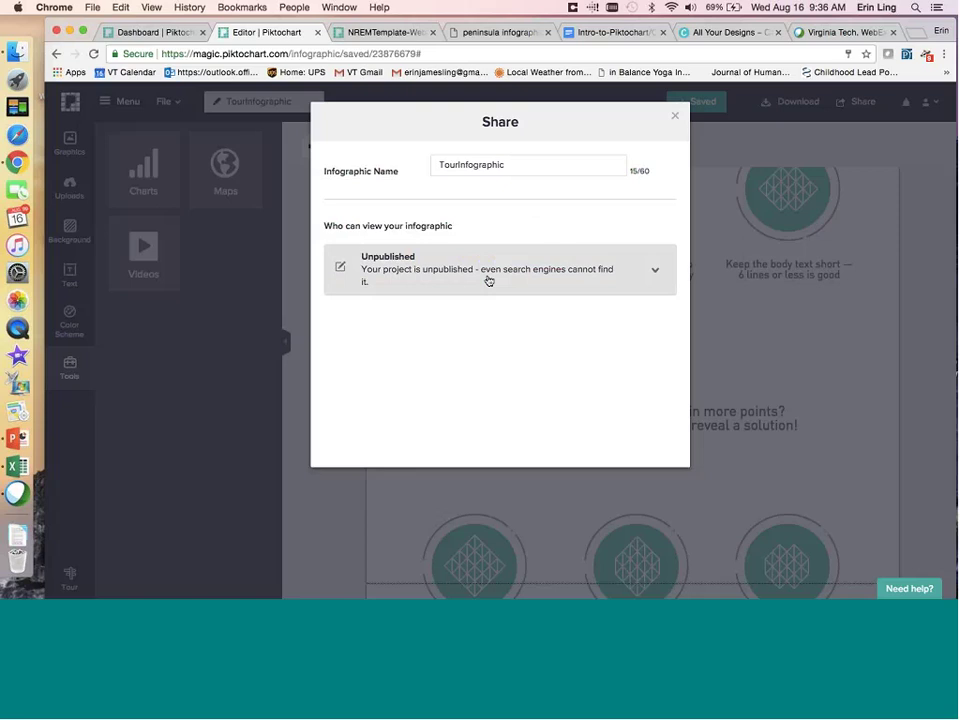
left_click(675, 115)
left_click(128, 101)
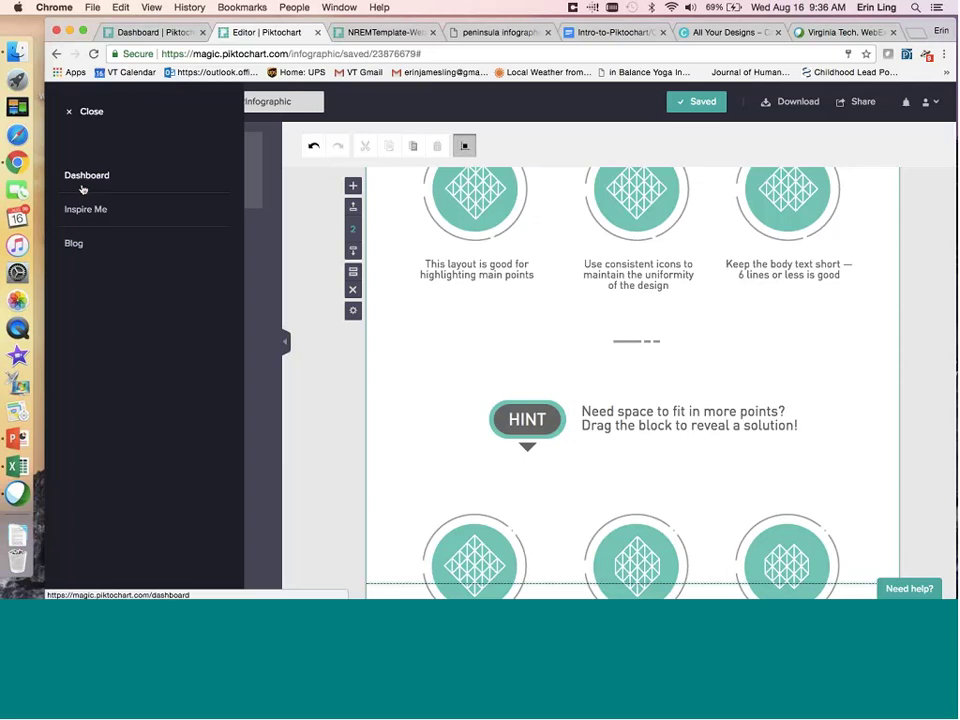
left_click(82, 184)
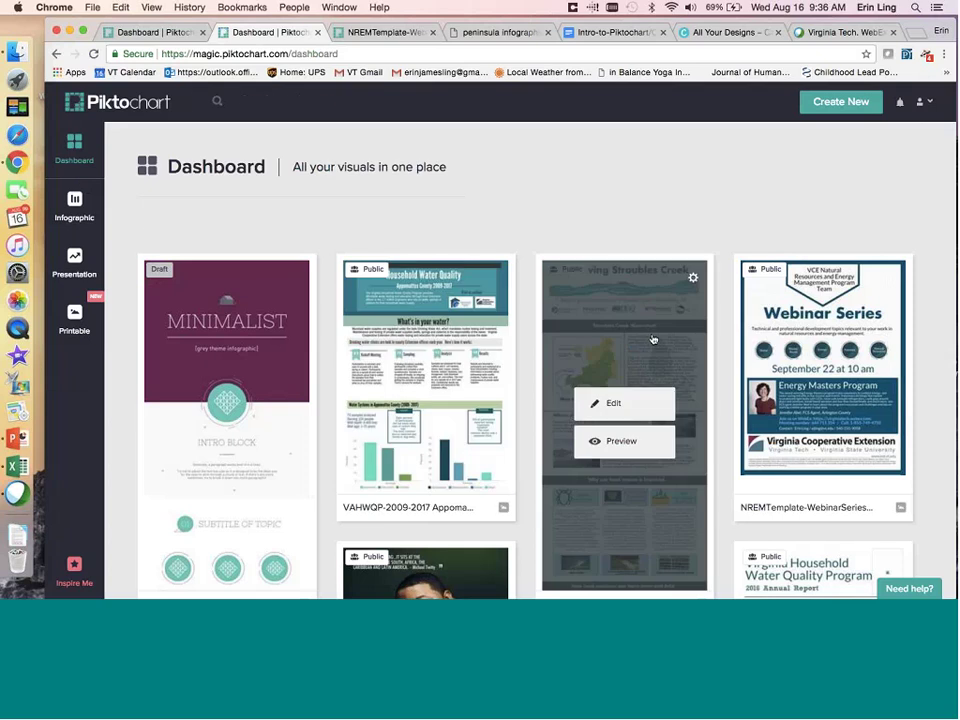
left_click(630, 404)
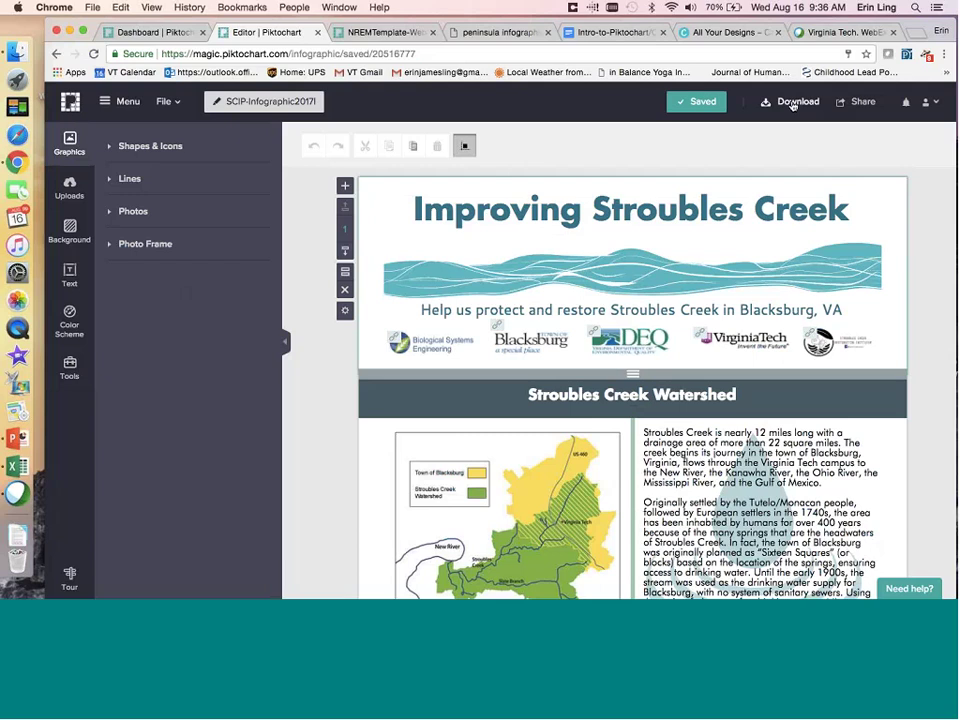
Download the Stroubles Creek infographic as a Letter-size PDF.
left_click(792, 103)
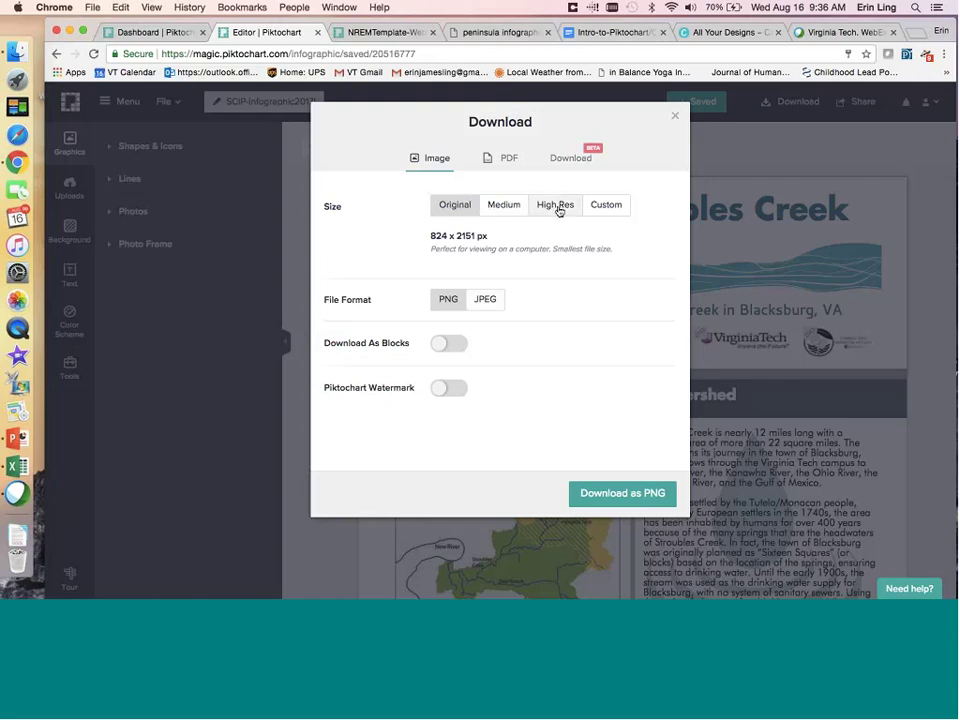
left_click(510, 160)
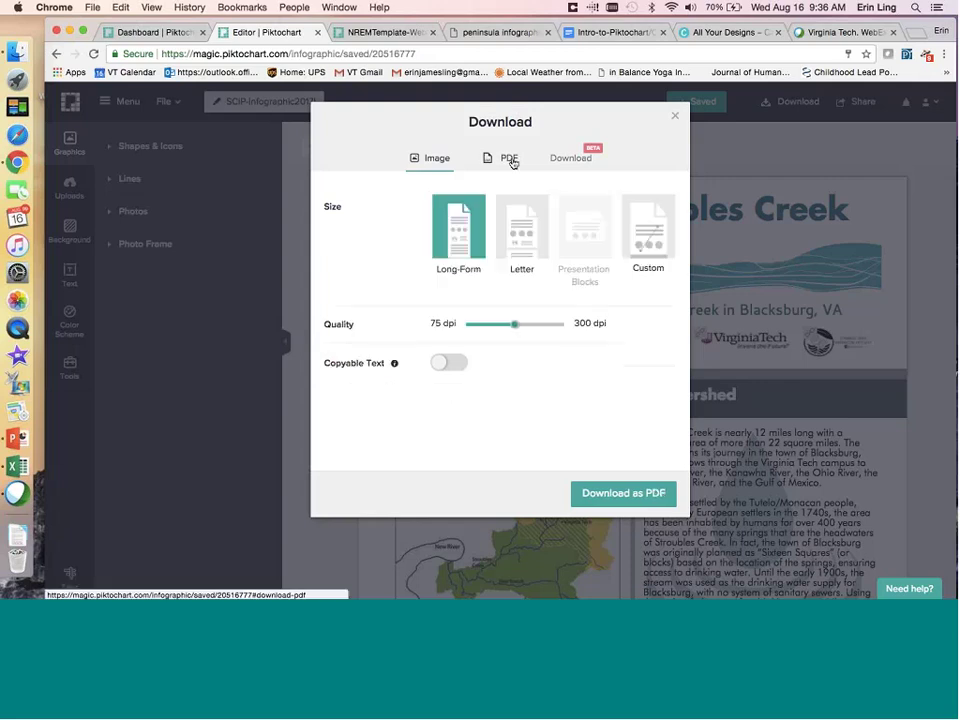
left_click(527, 243)
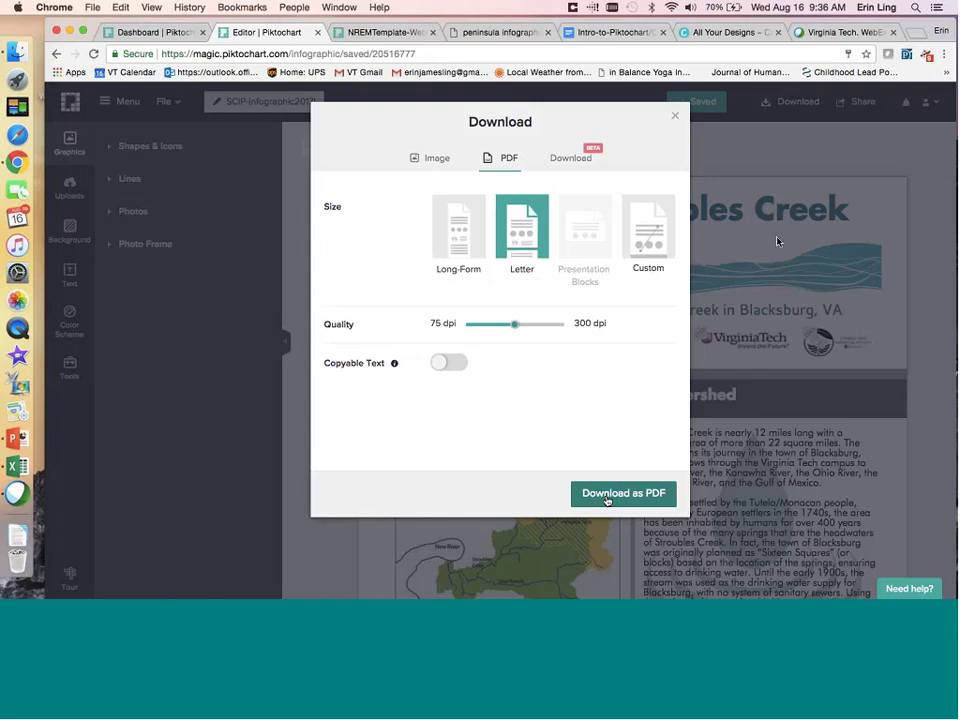
left_click(606, 500)
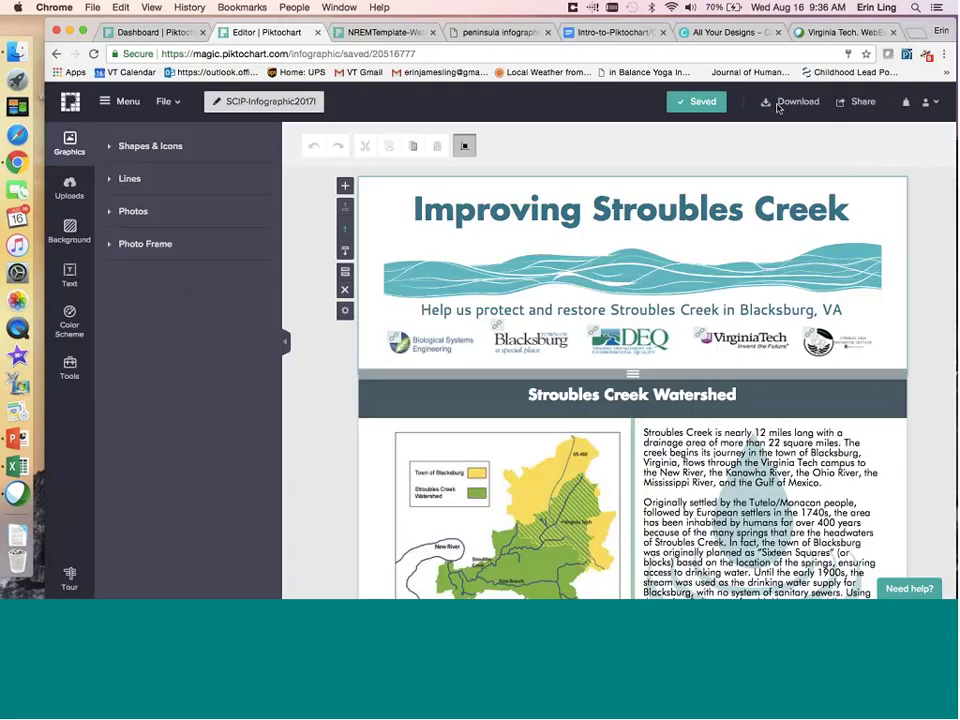
Examine the infographic's sharing settings, selecting its public link, and look through the sections of the infographic.
left_click(857, 101)
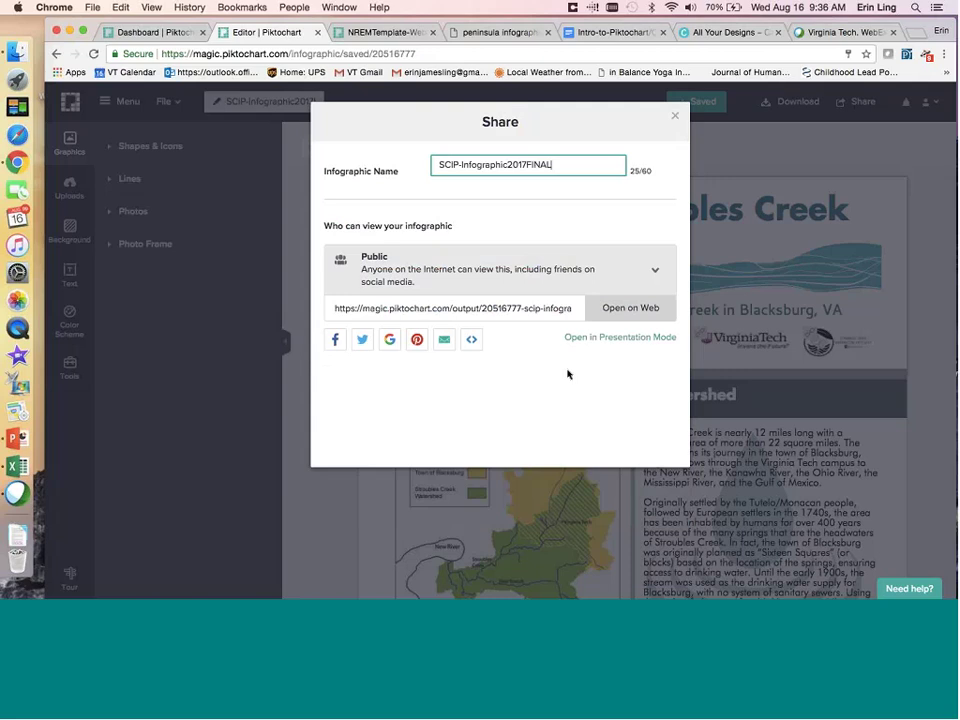
left_click(494, 310)
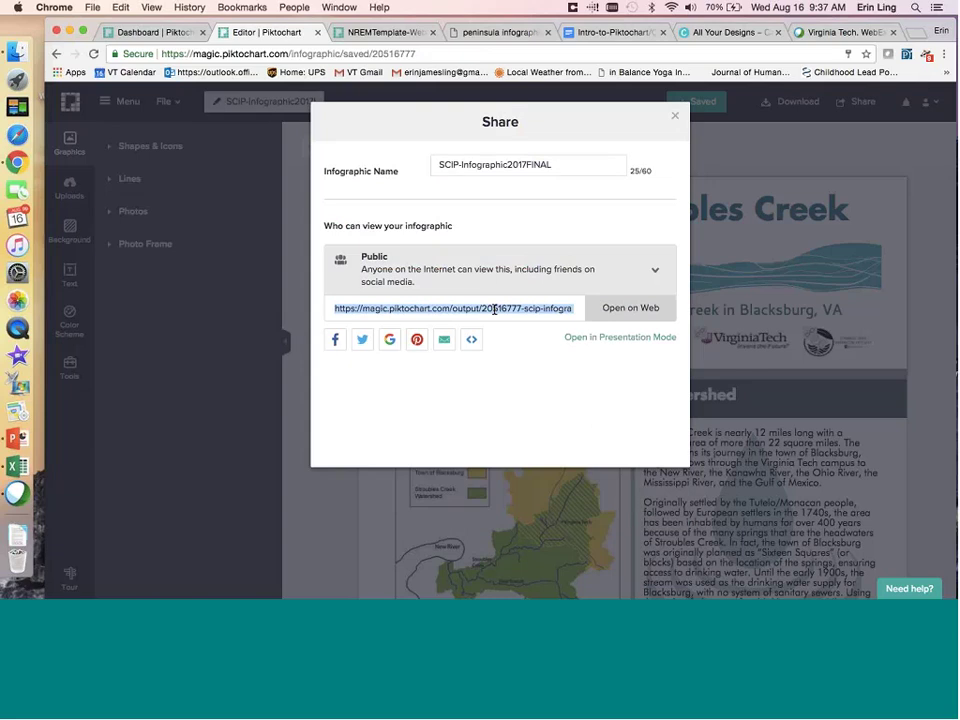
left_click(675, 117)
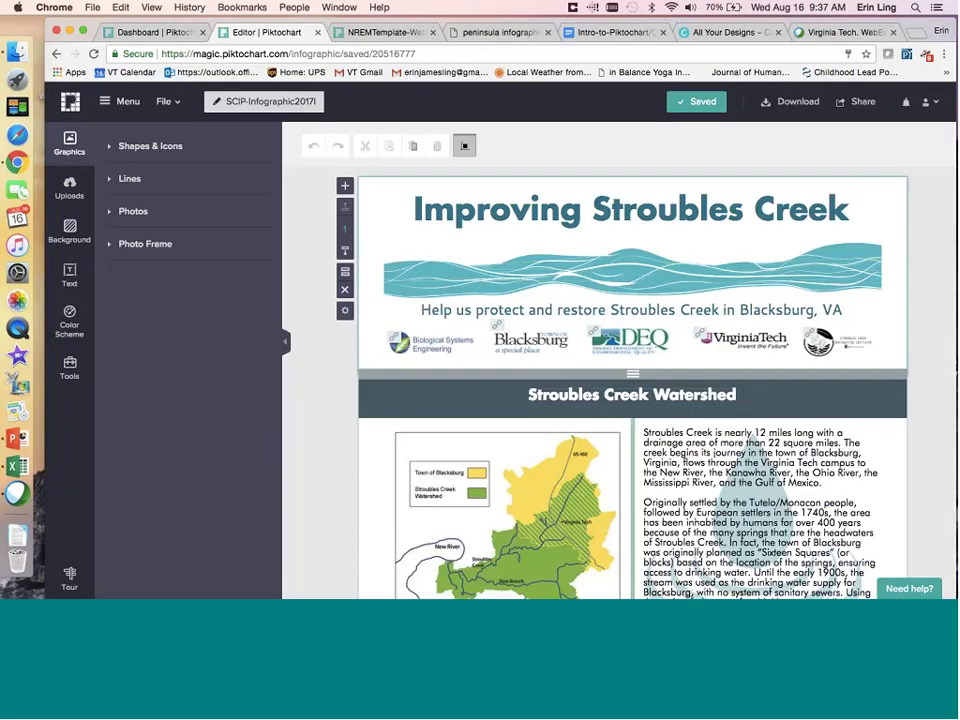
scroll(628, 316, "down", 10)
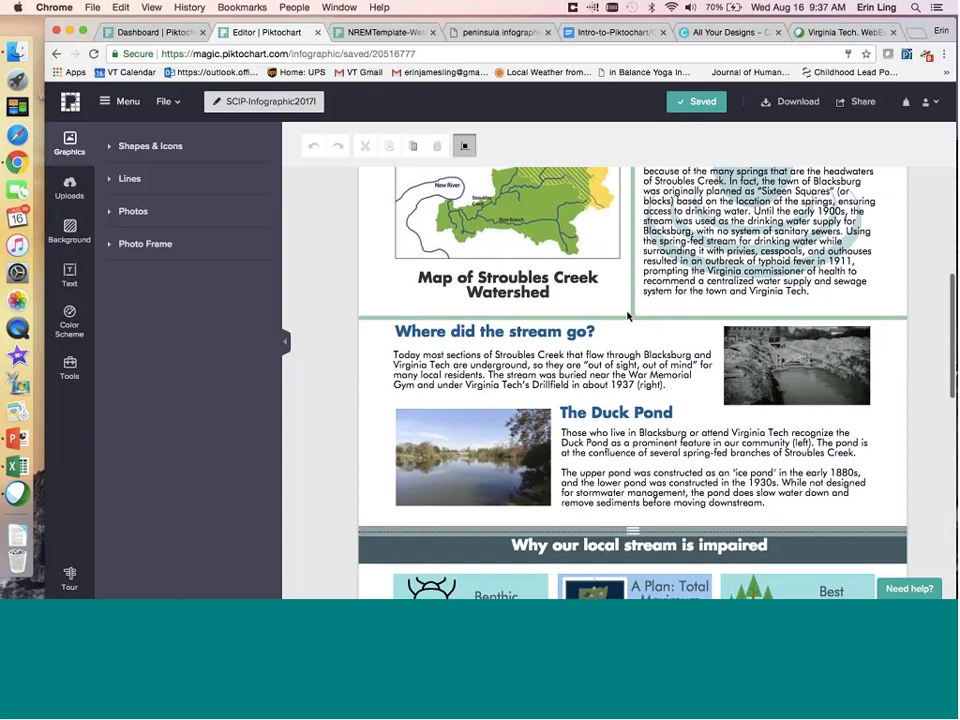
scroll(628, 316, "down", 10)
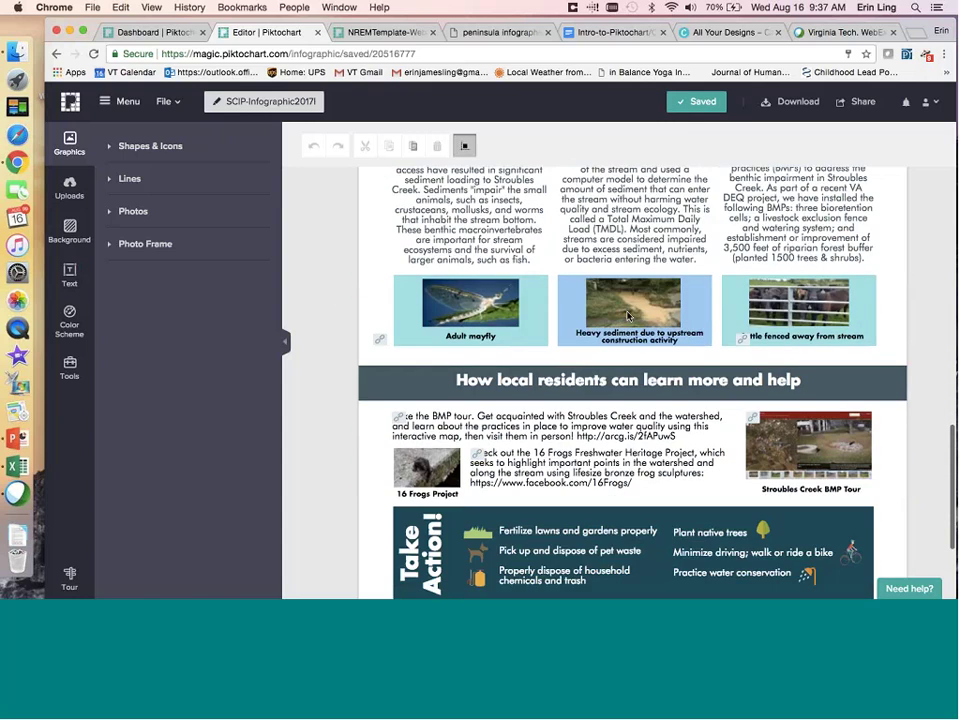
scroll(628, 316, "up", 10)
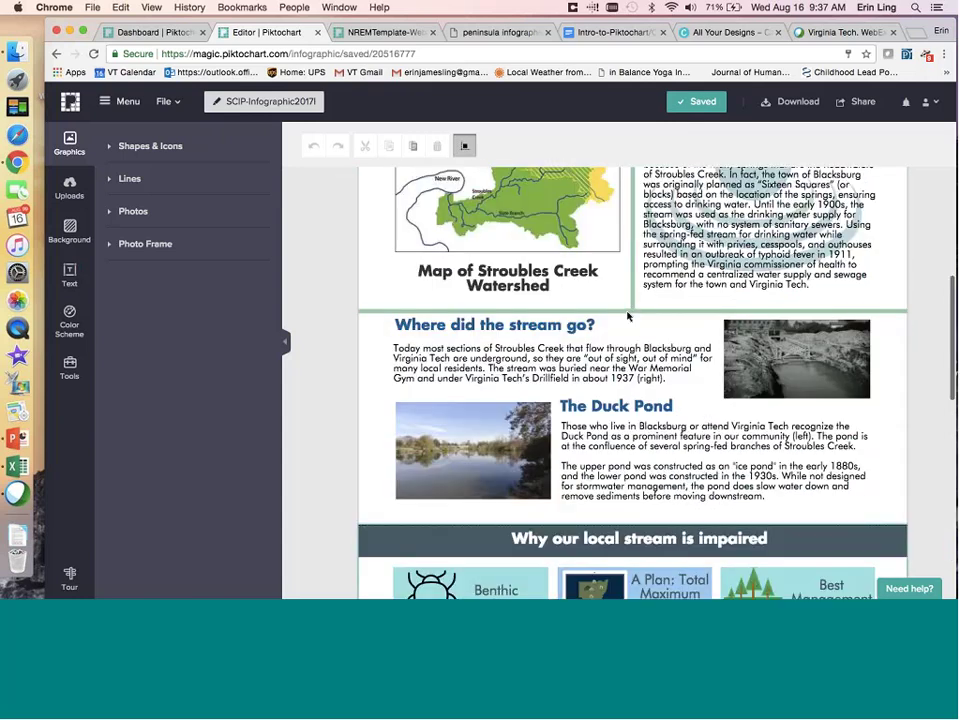
scroll(628, 316, "up", 3)
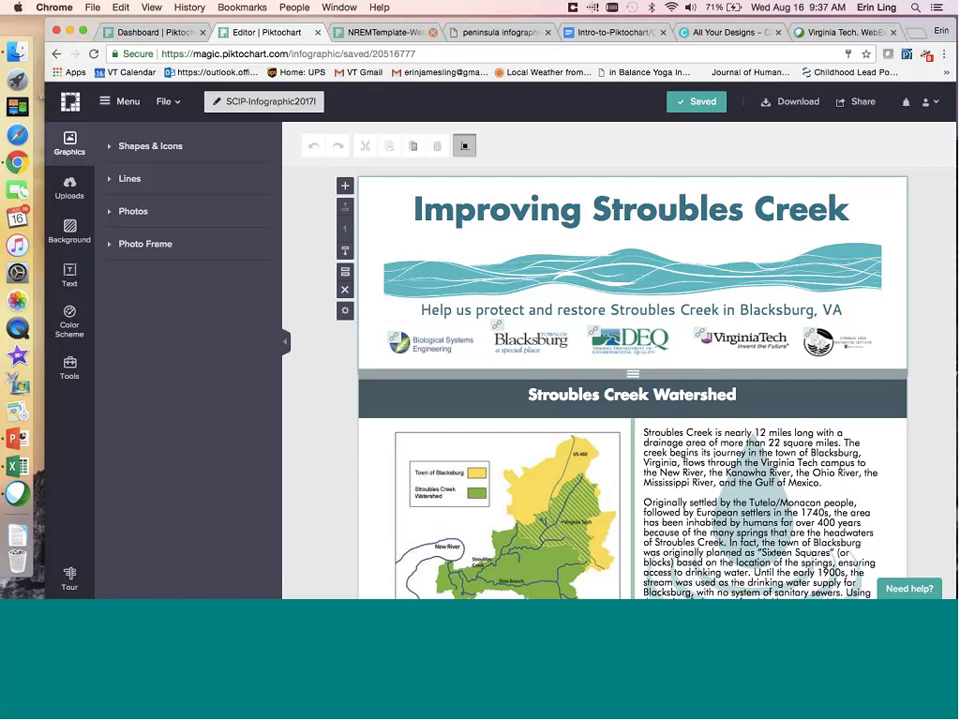
Switch to Canva and open the existing Lead design to view it in the editor.
left_click(733, 33)
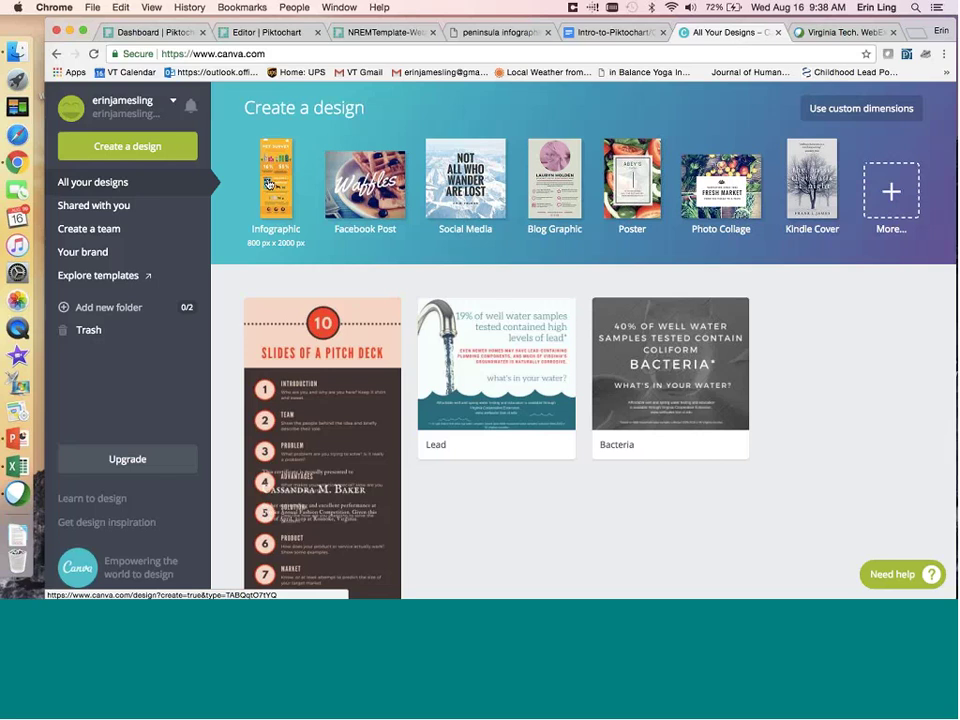
scroll(357, 491, "down", 3)
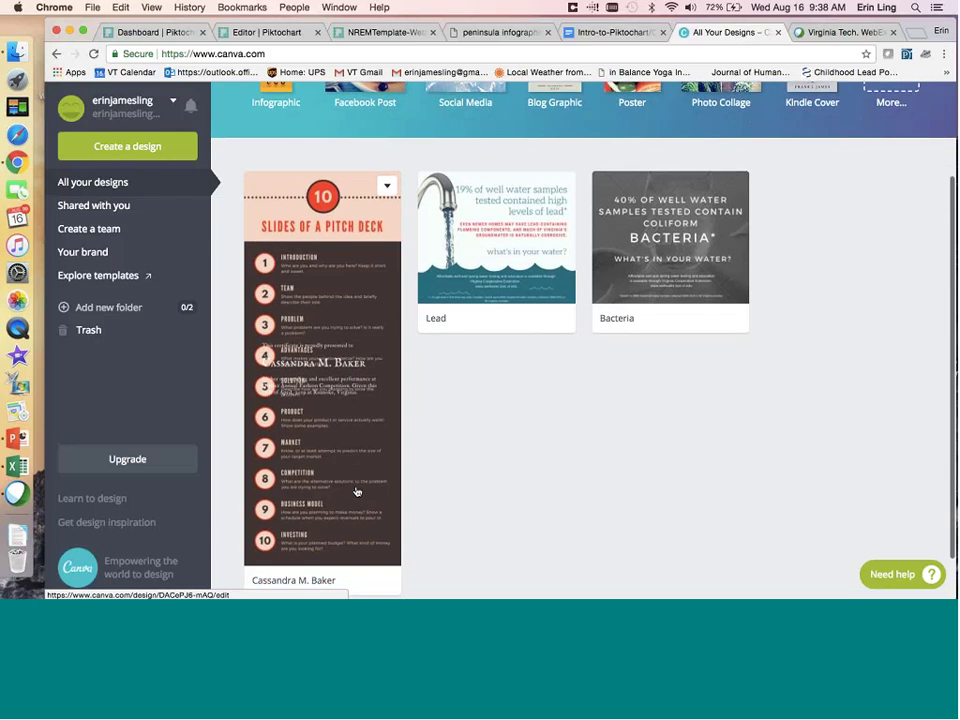
left_click(503, 214)
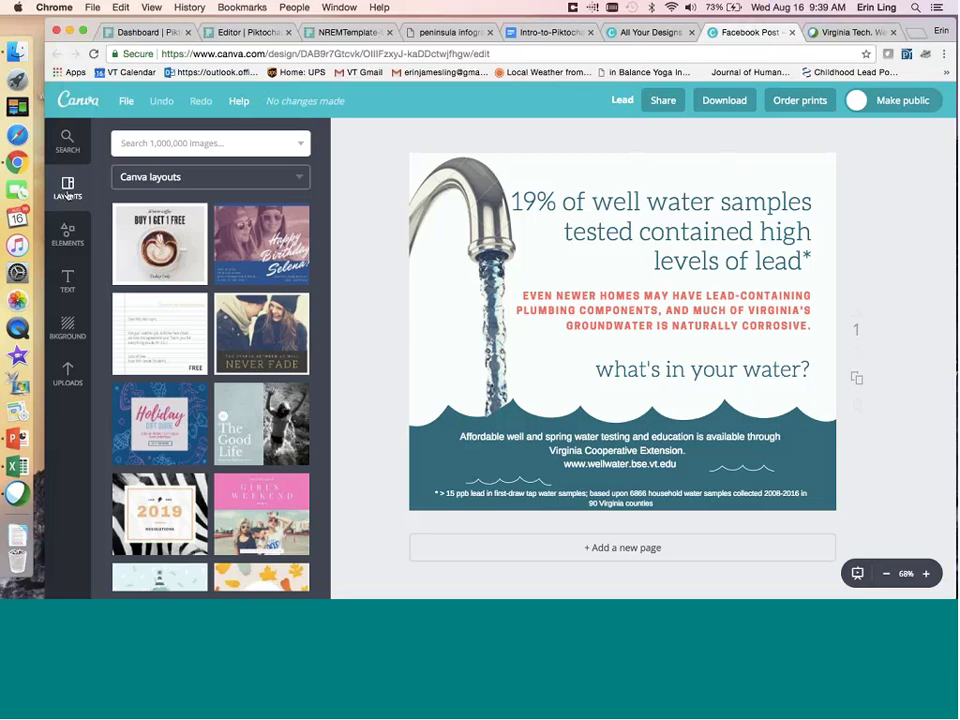
Return to the Canva home page, browse the available design types and create a new Social Media design.
left_click(79, 102)
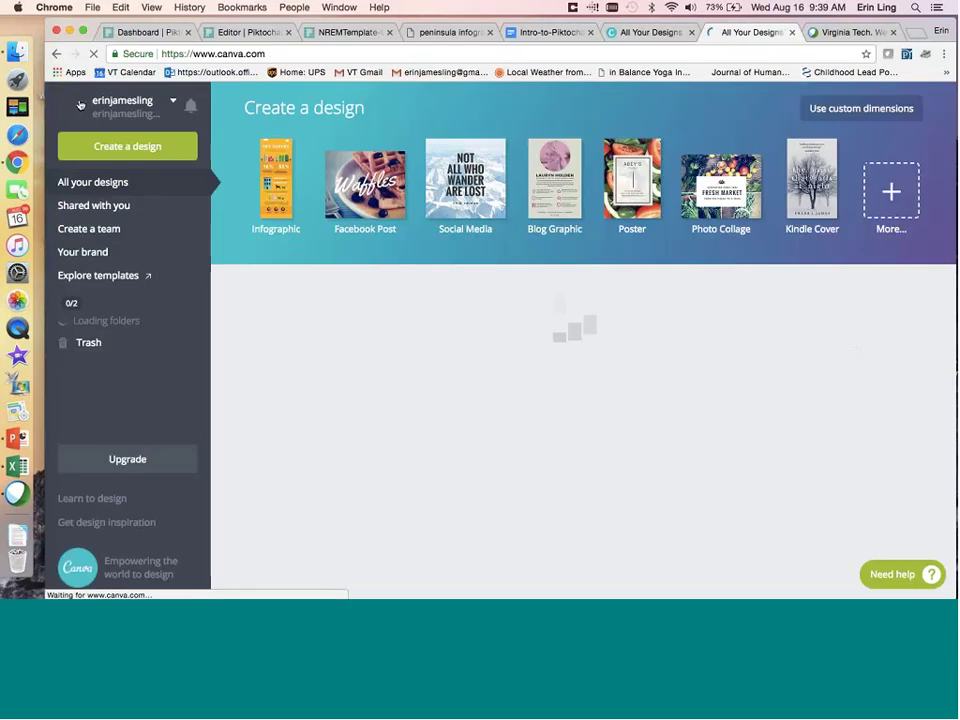
left_click(127, 148)
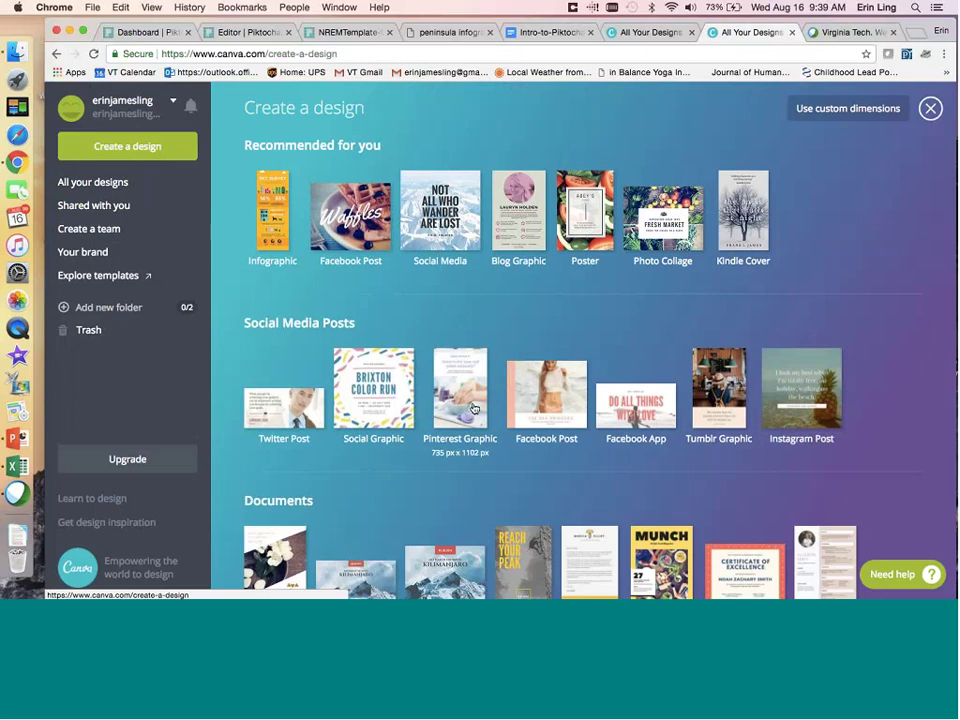
scroll(474, 408, "down", 10)
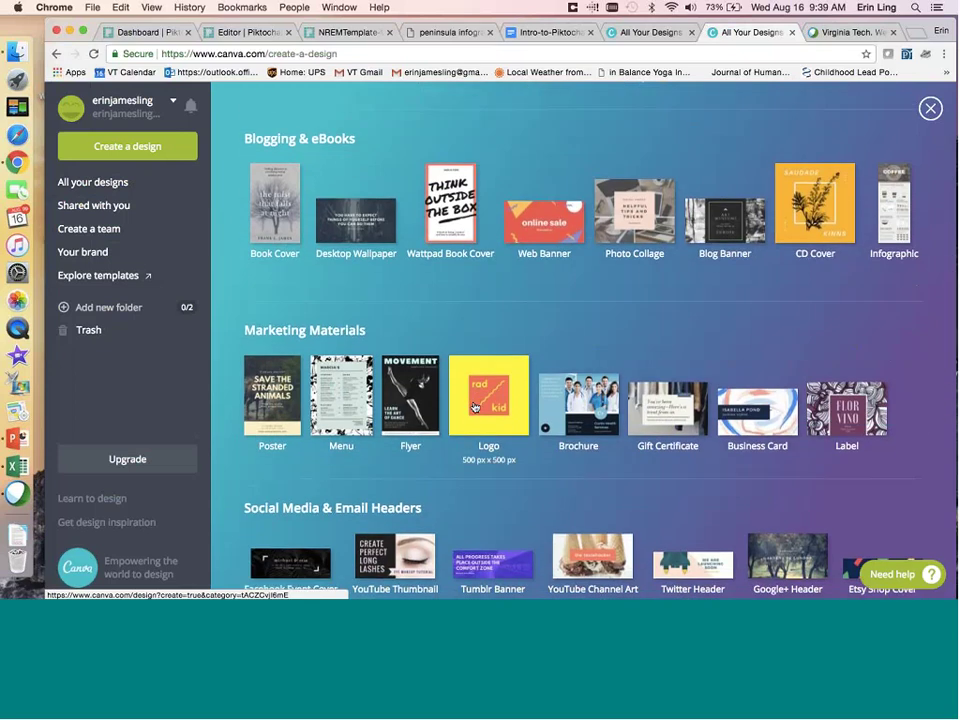
scroll(474, 407, "down", 5)
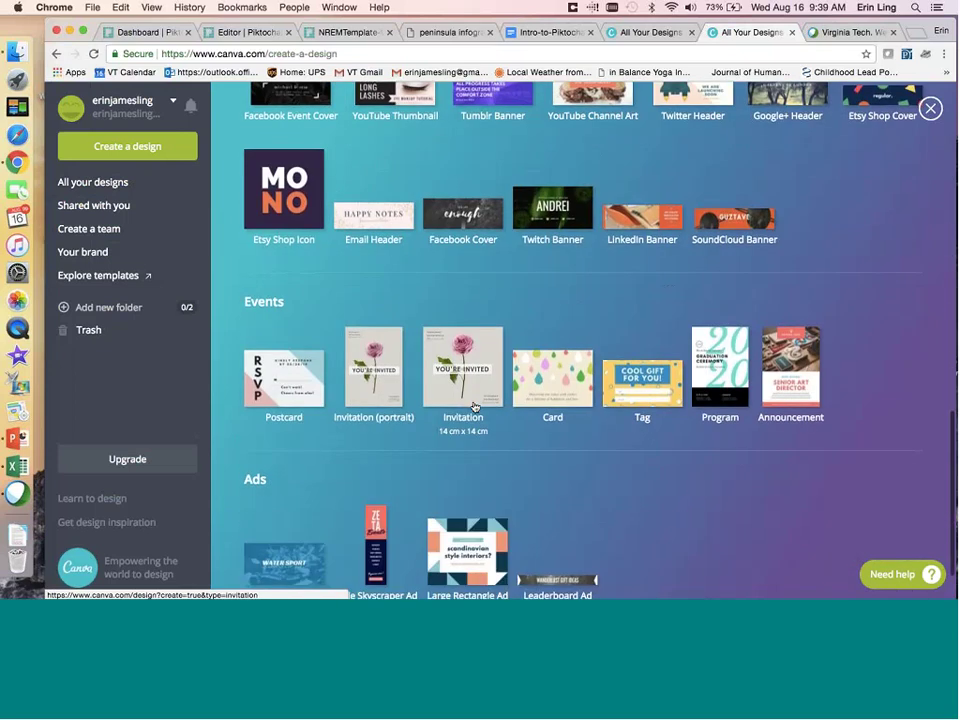
scroll(474, 407, "up", 15)
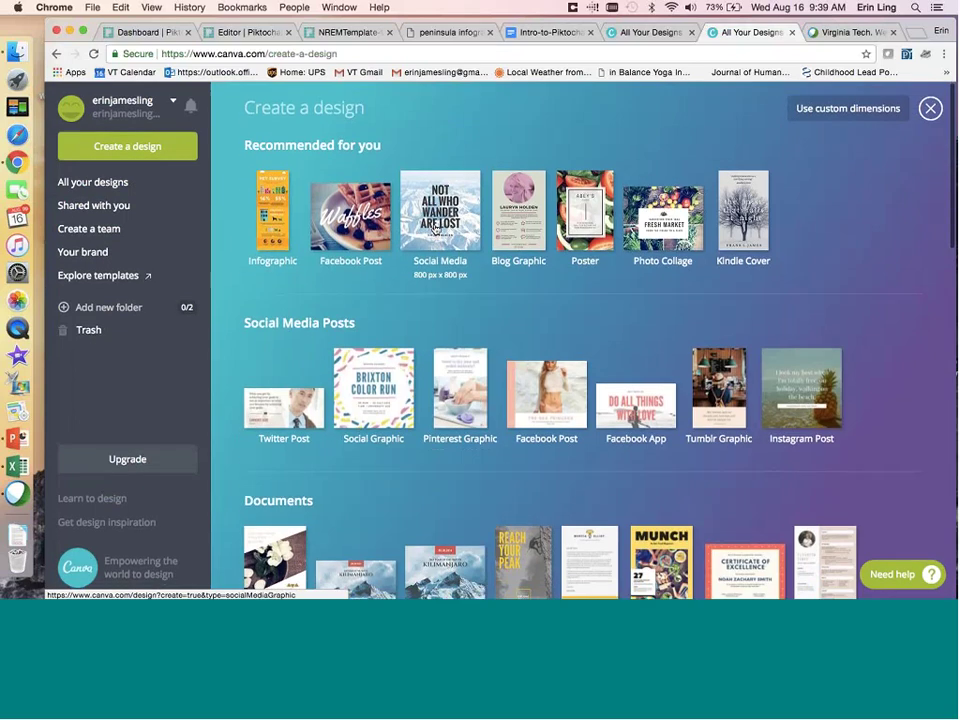
left_click(443, 199)
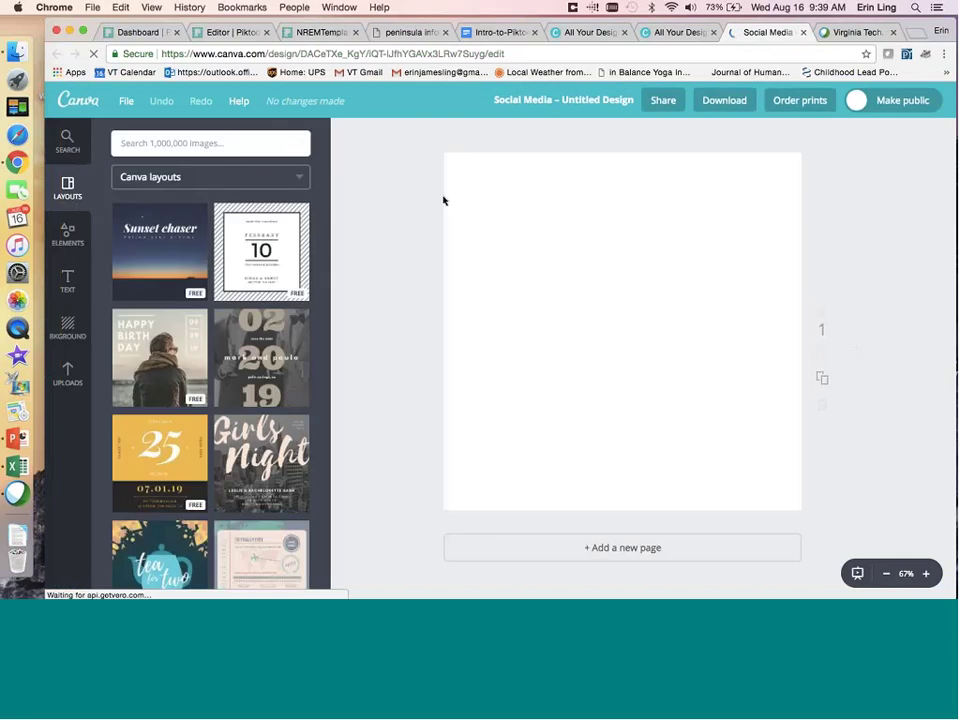
Browse the Canva layouts and apply the free dark blue floral "motherhood" layout to the blank page.
scroll(256, 357, "down", 5)
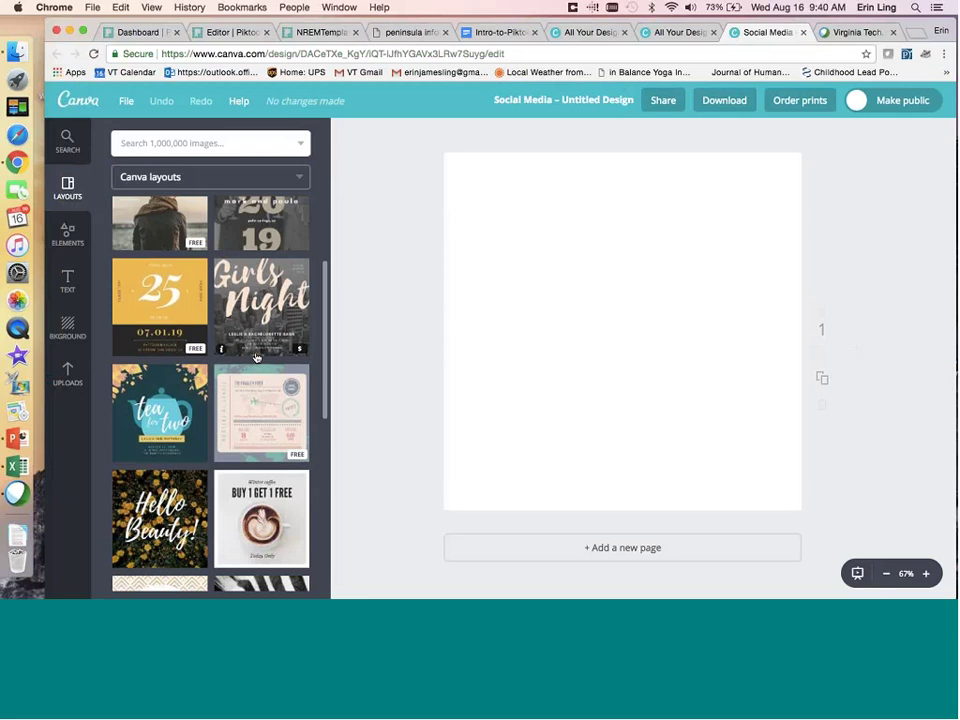
scroll(256, 357, "down", 1)
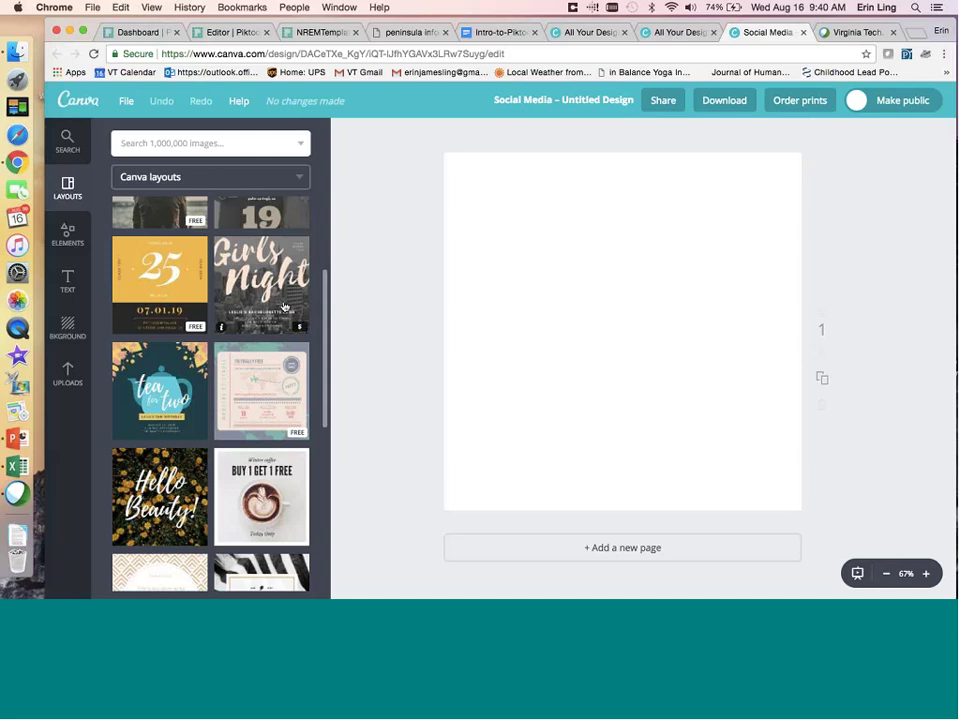
scroll(284, 306, "up", 5)
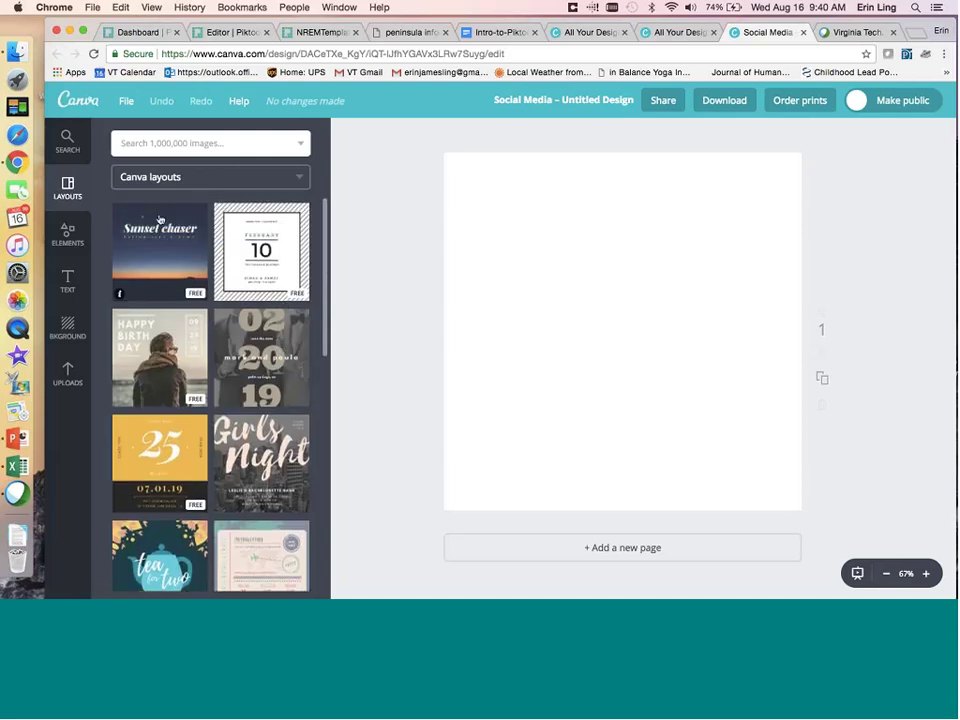
scroll(233, 382, "down", 5)
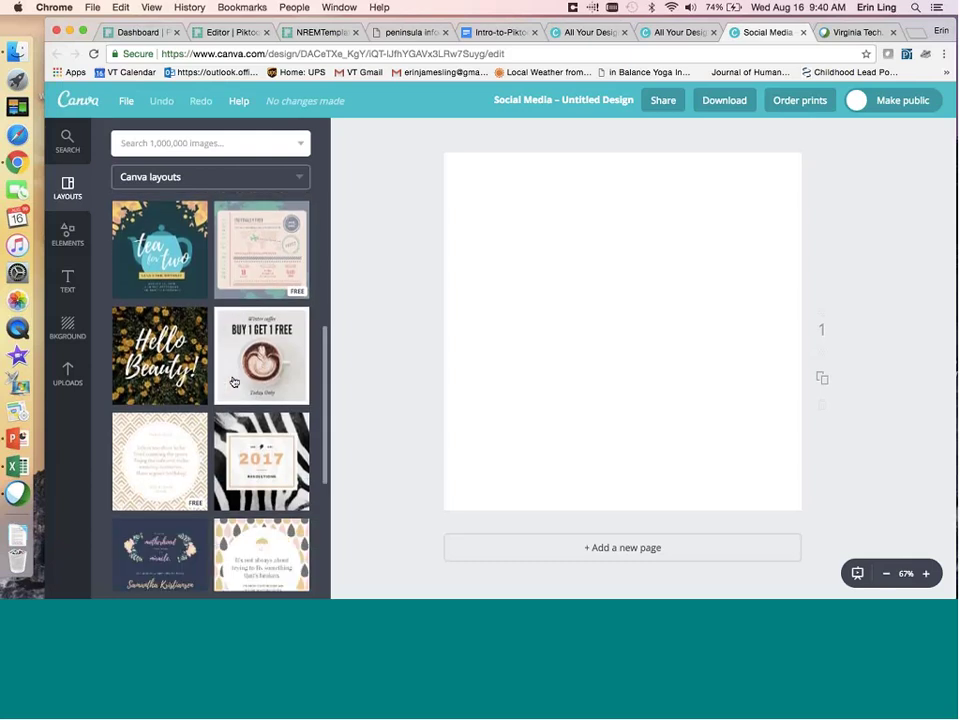
scroll(233, 382, "down", 3)
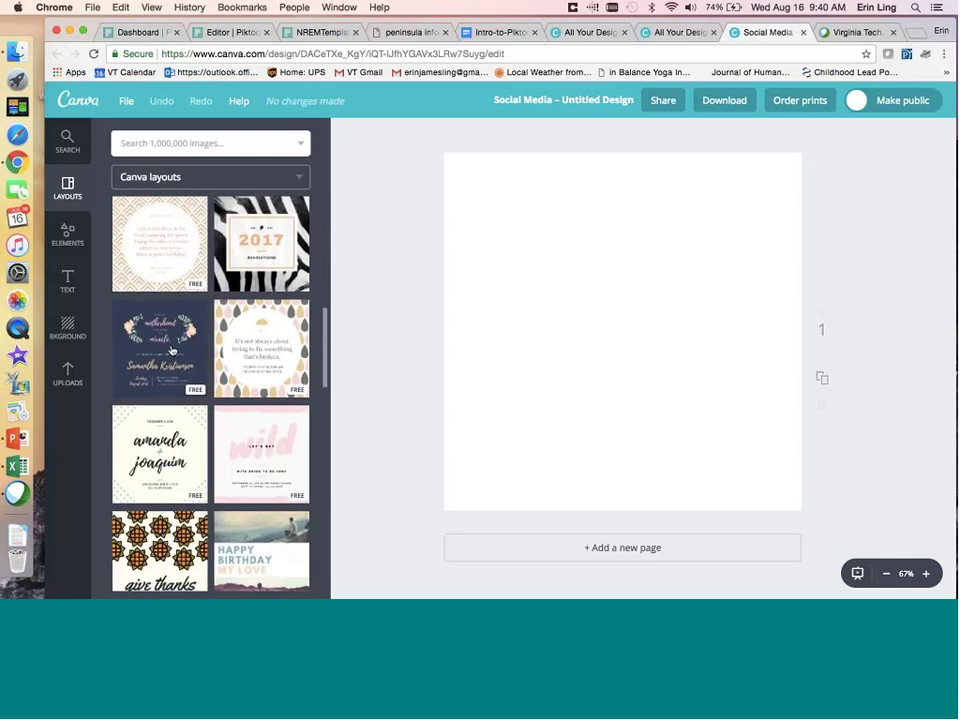
left_click(171, 350)
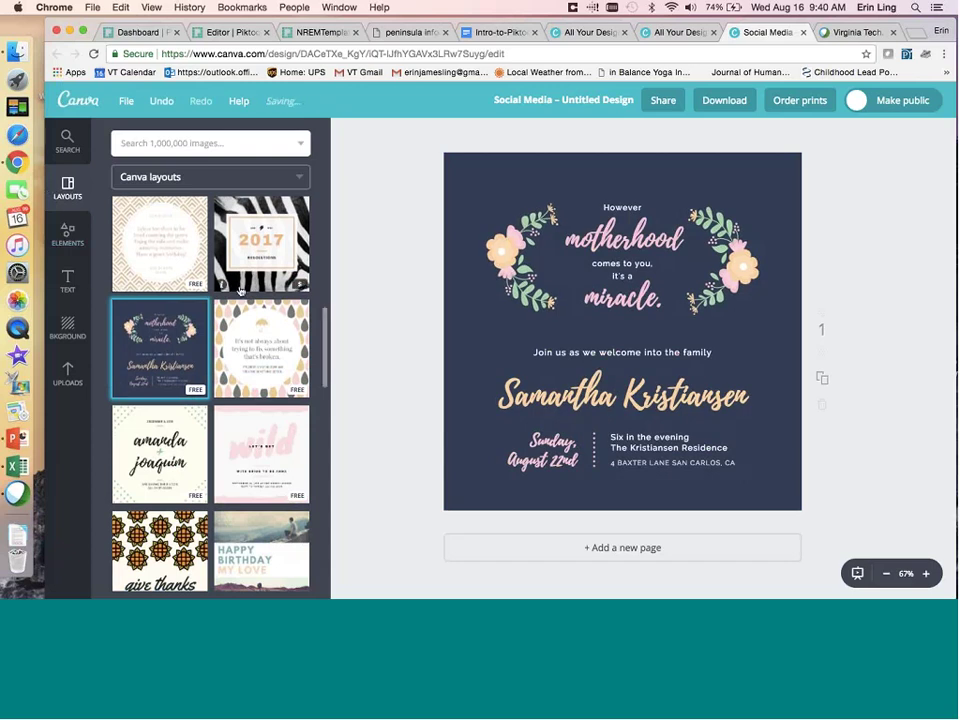
Replace the residence line below "Six in the evening" with "dslkjlkjglkj" and select the last word of the large name text.
triple_click(659, 444)
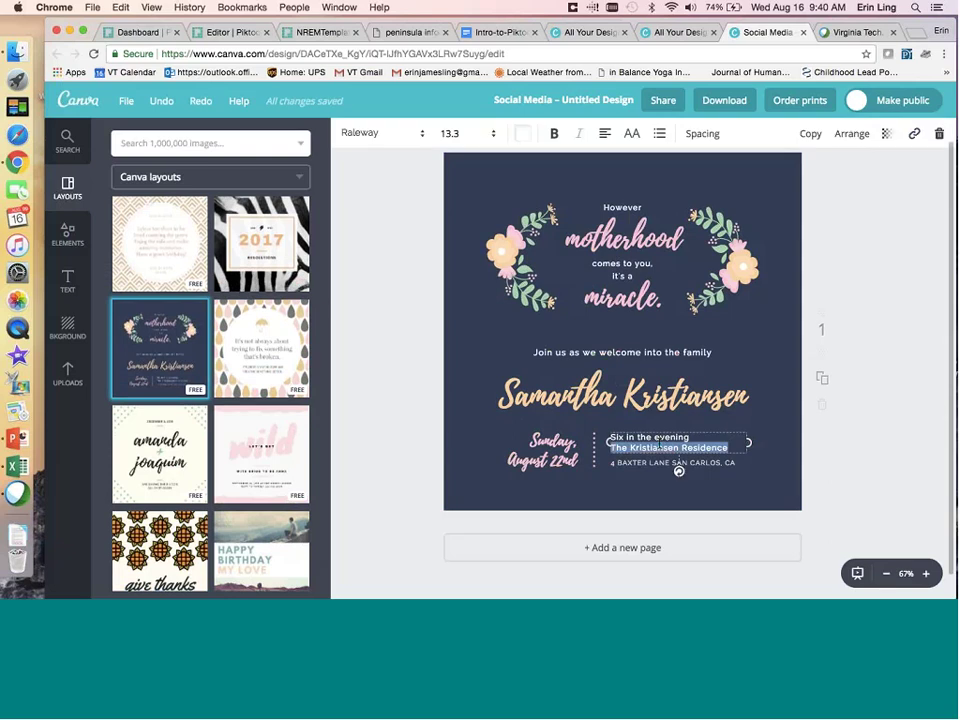
type("dslkjlkjglkj")
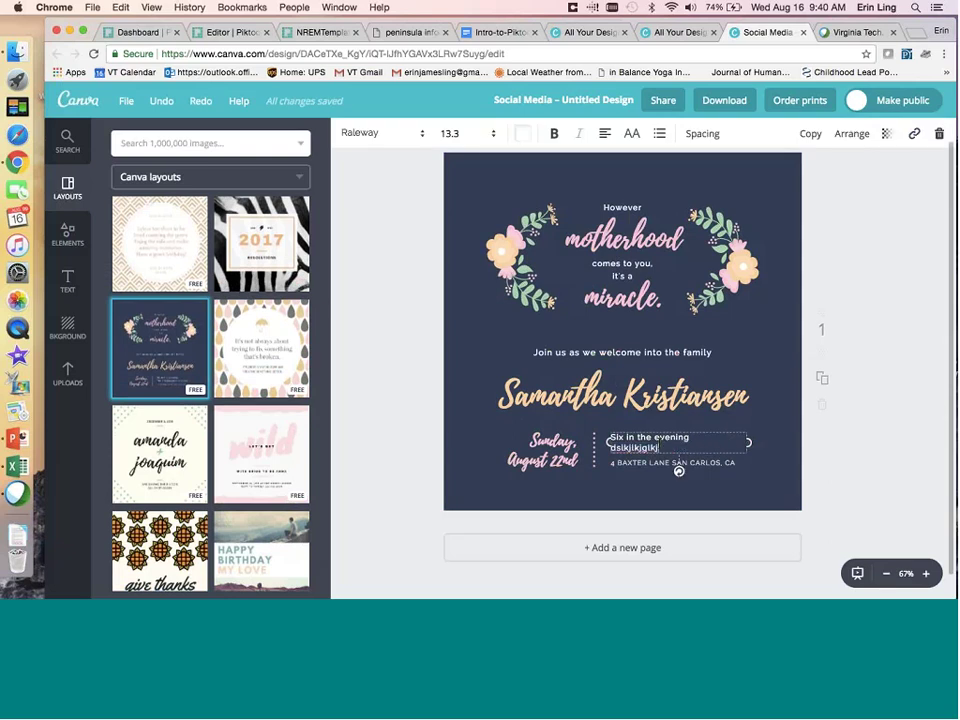
double_click(623, 385)
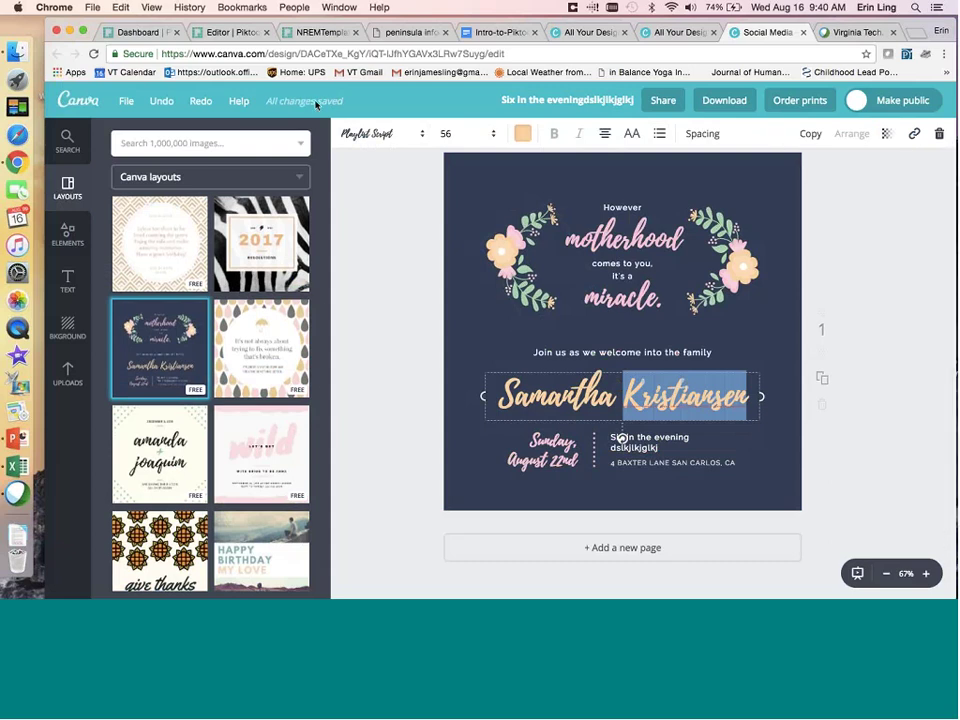
Look at the free photo elements and search the image library for "water".
left_click(66, 234)
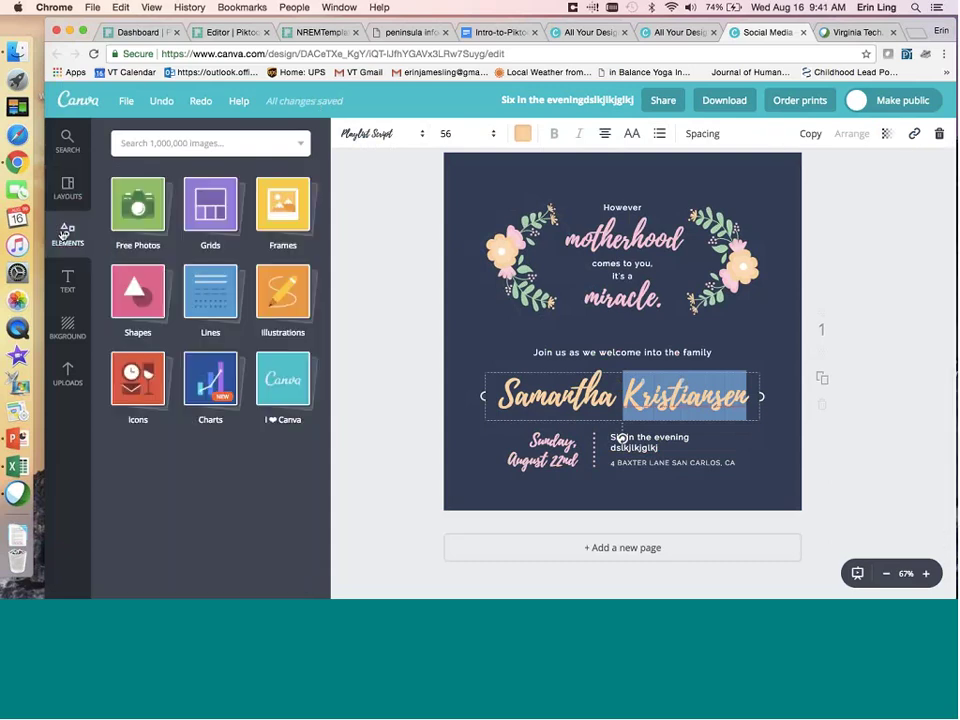
left_click(135, 211)
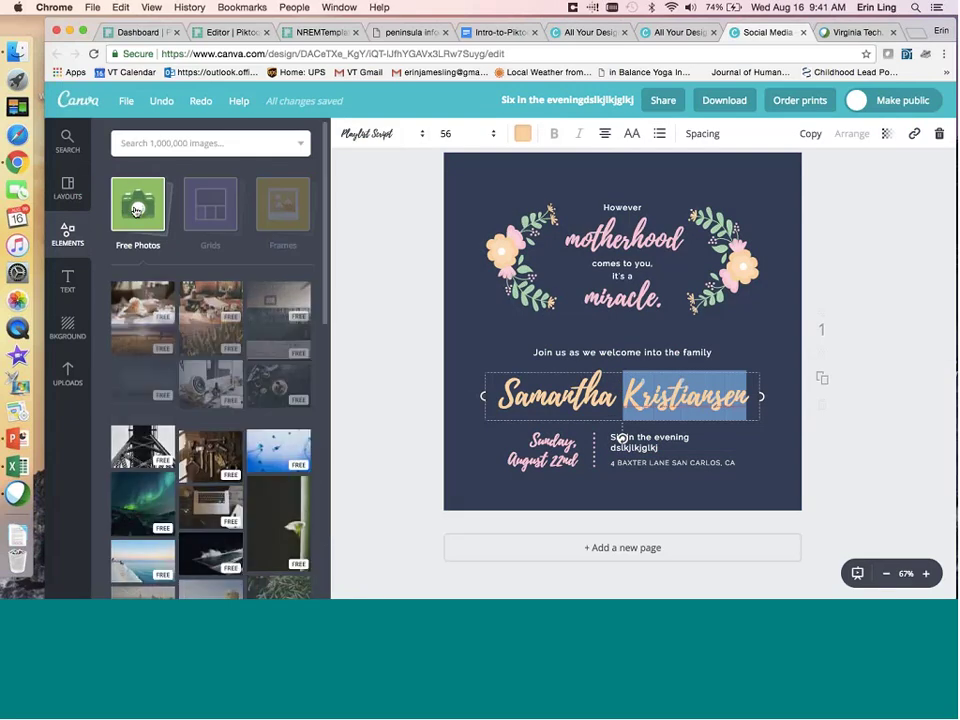
left_click(147, 146)
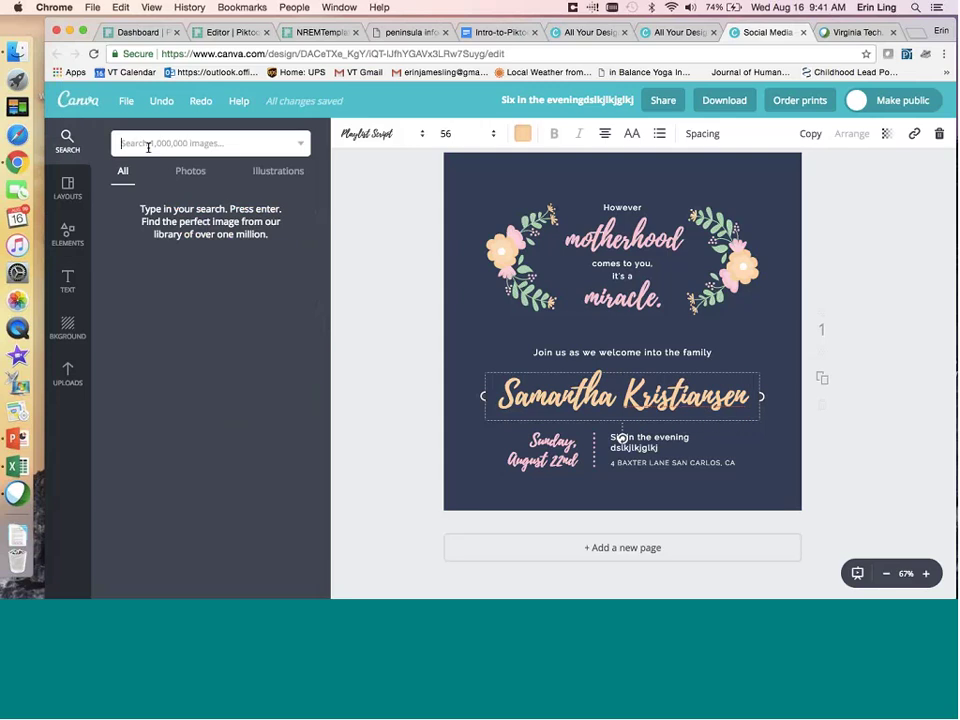
type("water")
key("Return")
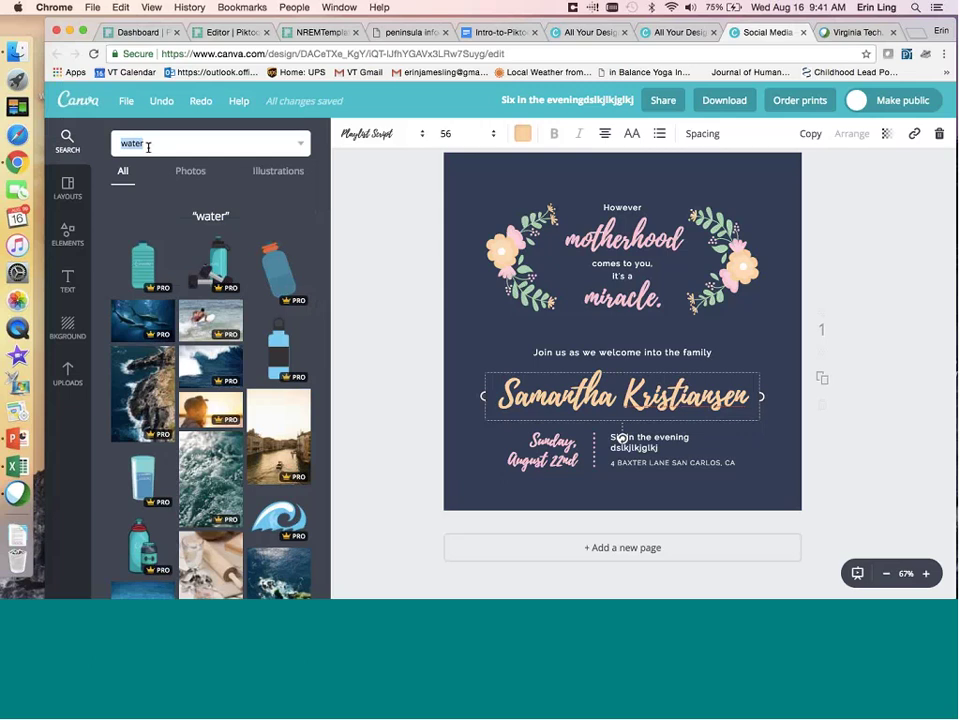
Browse the available photo grids and picture frames among the design elements.
left_click(67, 233)
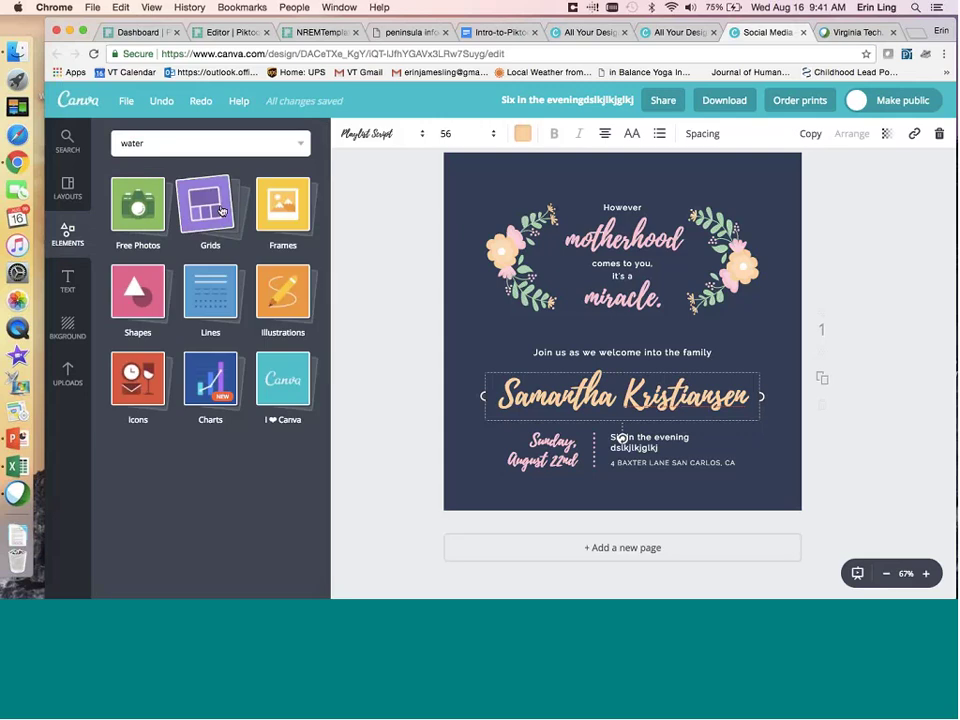
left_click(222, 211)
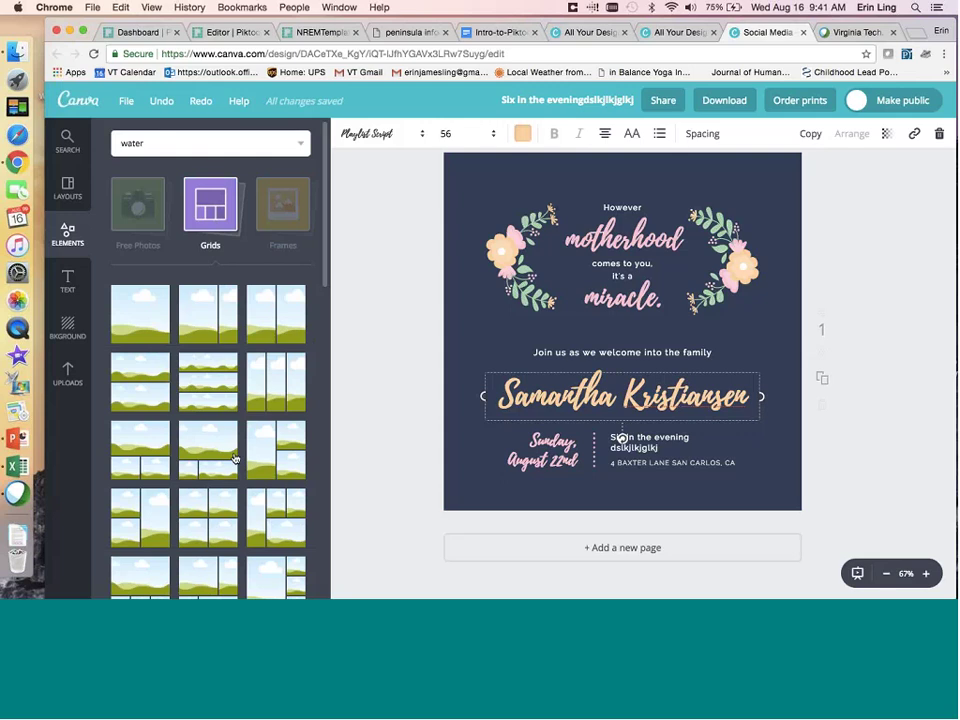
left_click(291, 214)
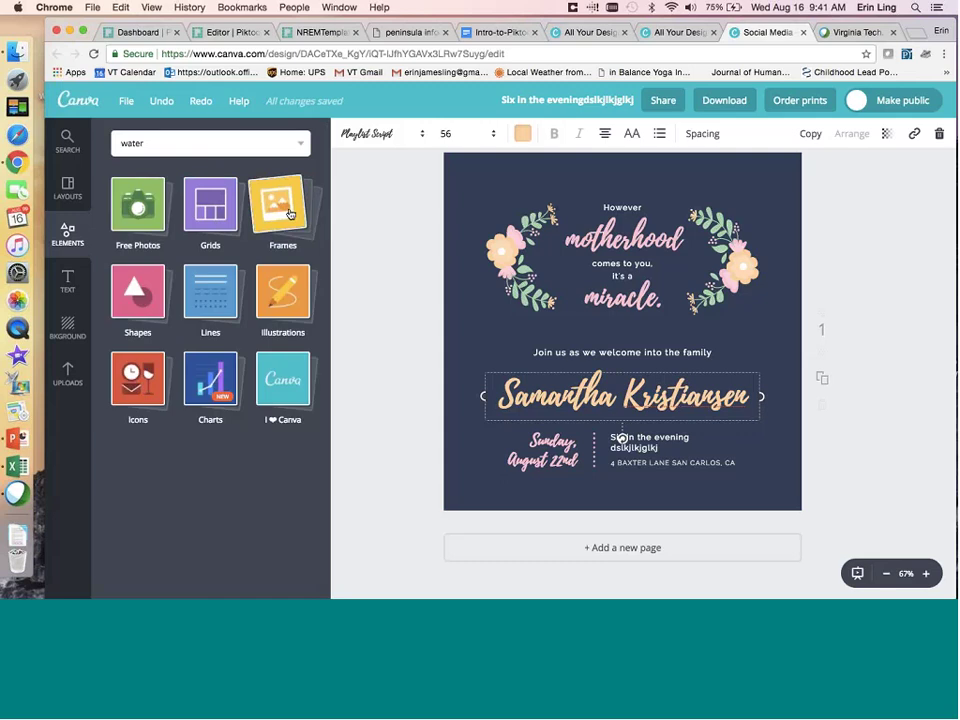
left_click(289, 214)
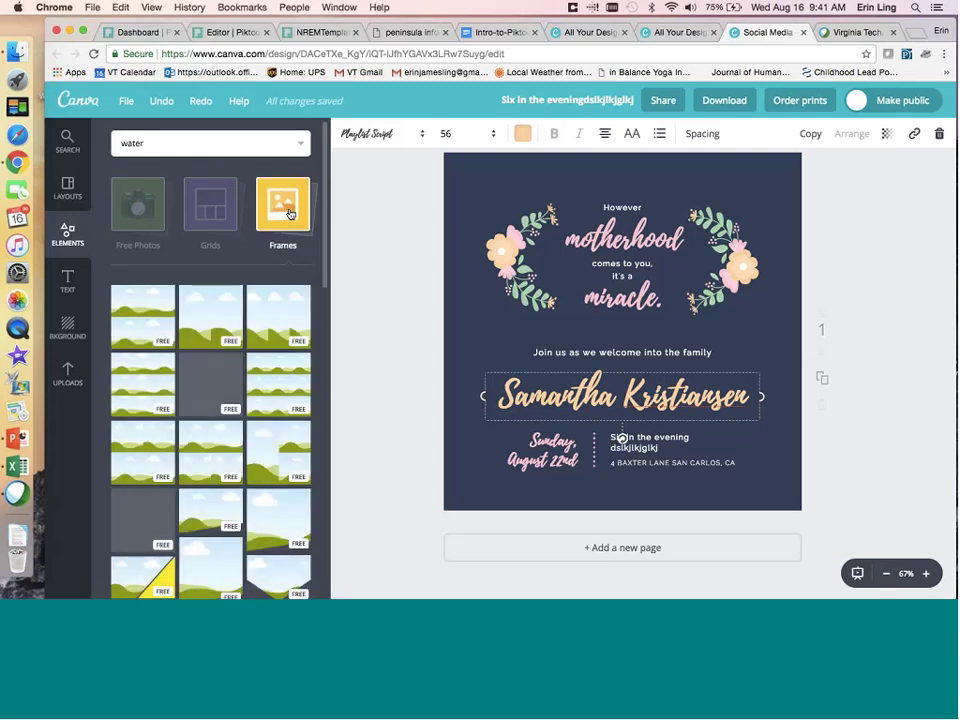
scroll(289, 437, "down", 5)
scroll(286, 407, "up", 5)
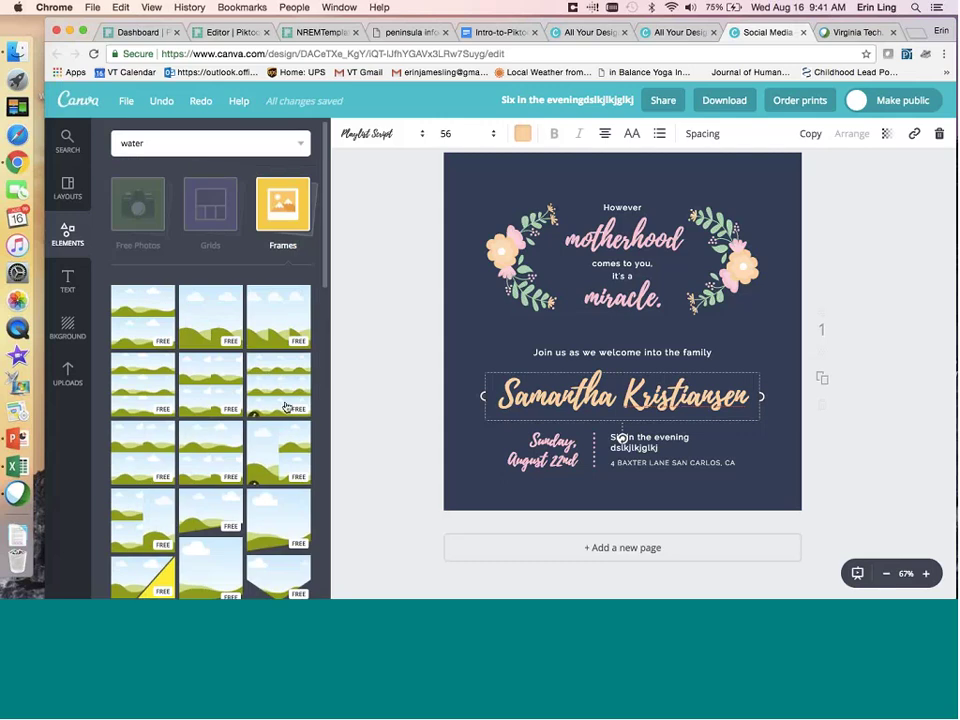
left_click(288, 230)
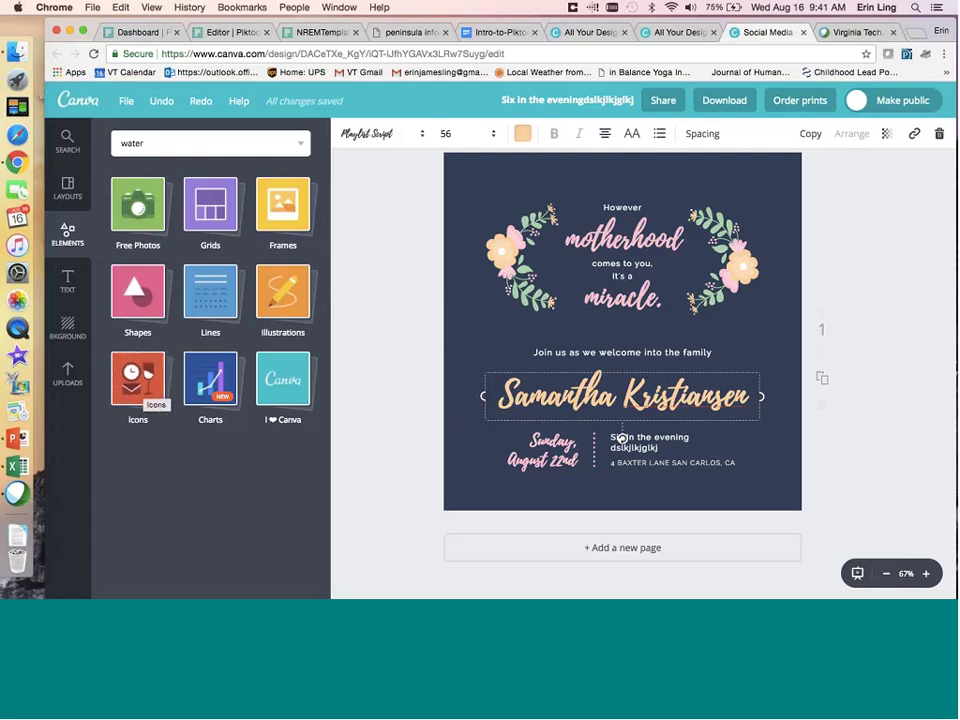
Browse the chart elements, from bar, line and pie charts to the Venn and pyramid diagrams.
left_click(220, 385)
scroll(220, 385, "down", 10)
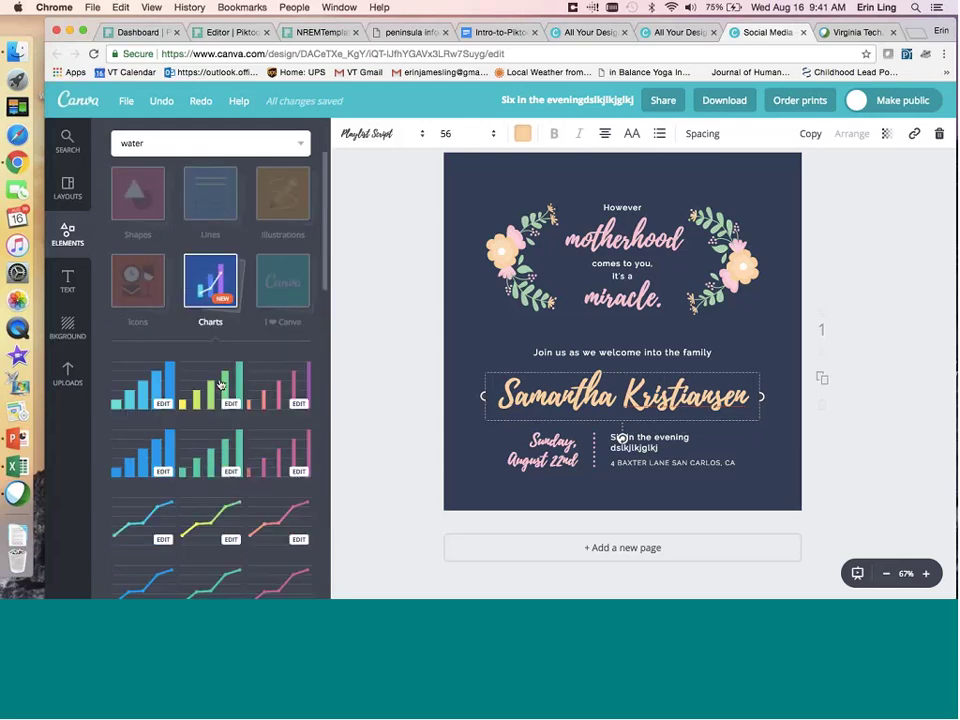
scroll(220, 385, "down", 8)
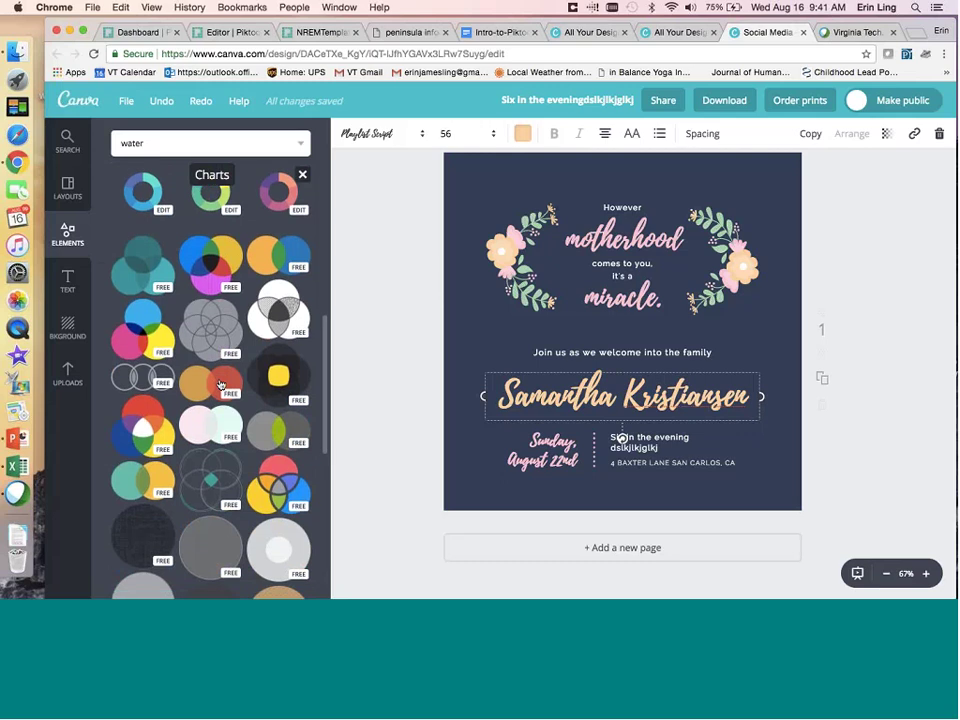
scroll(220, 385, "down", 8)
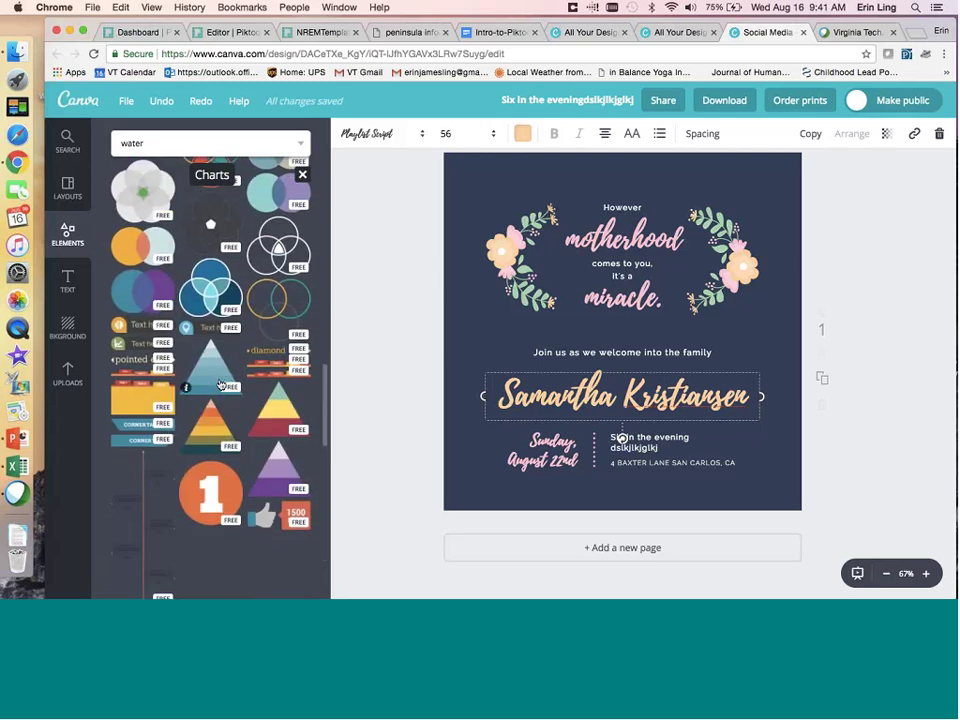
scroll(220, 385, "up", 5)
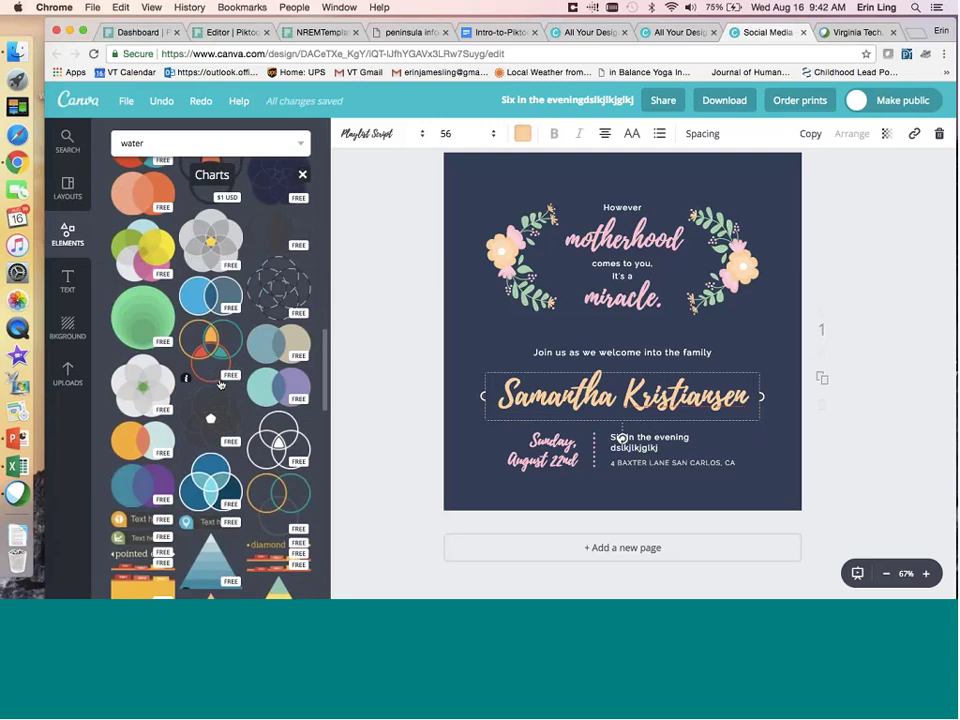
scroll(220, 385, "up", 15)
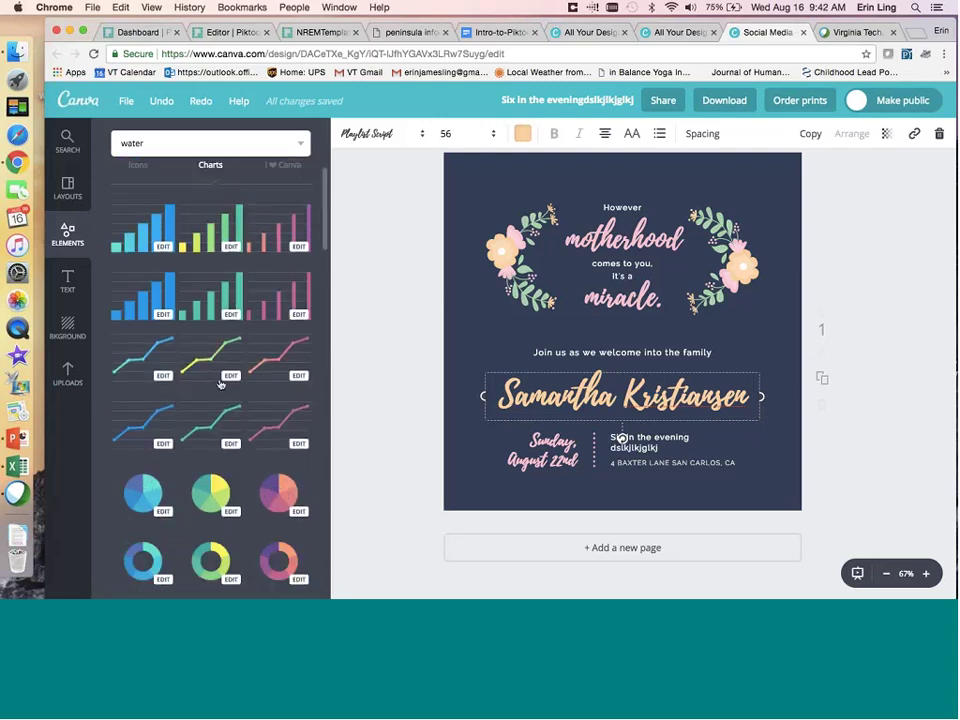
Review the preset text styles, the background colors and patterns, and the uploaded images.
left_click(67, 280)
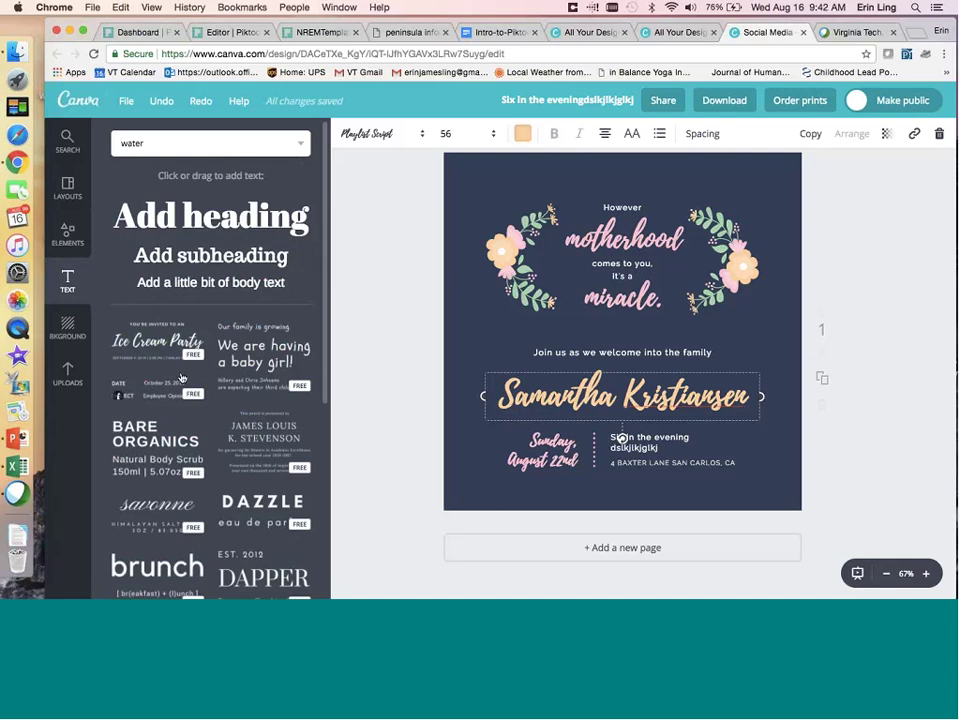
scroll(175, 388, "down", 6)
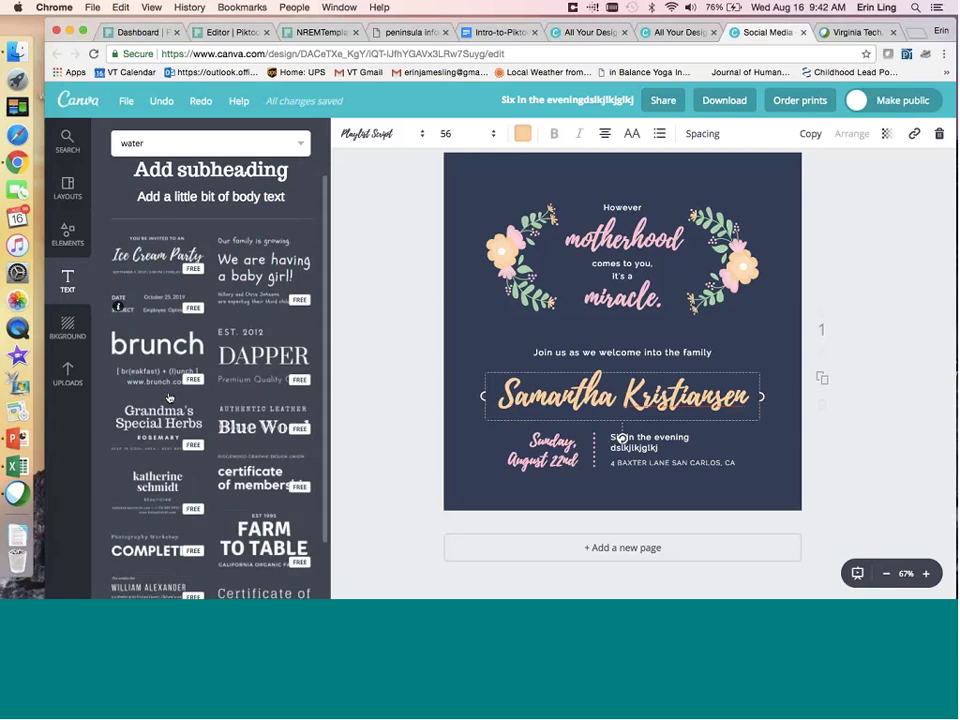
scroll(170, 397, "down", 1)
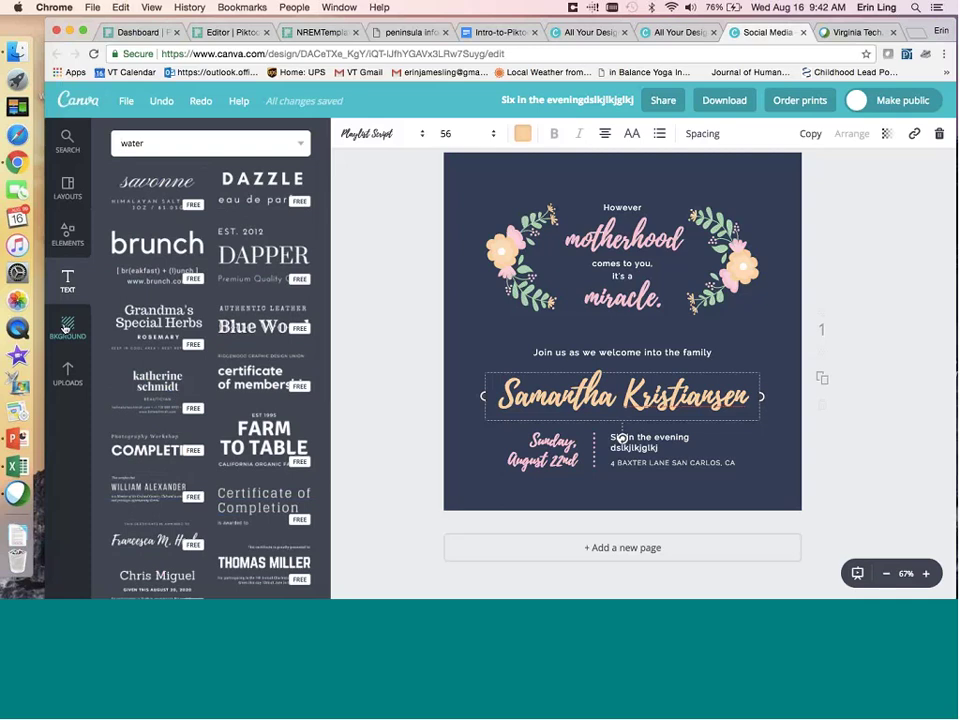
left_click(66, 326)
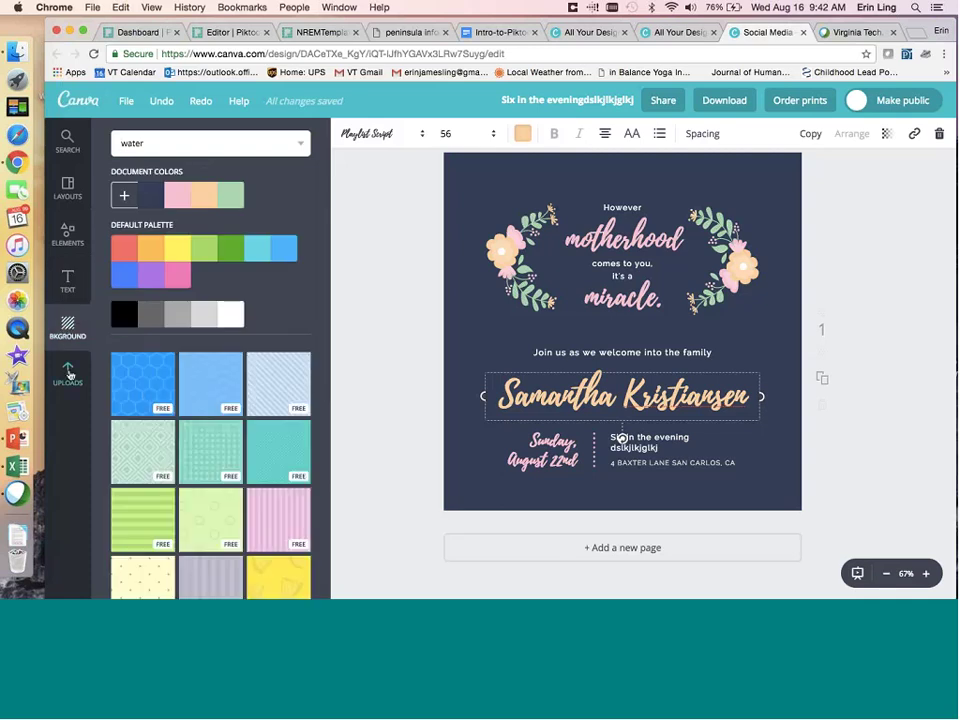
left_click(69, 376)
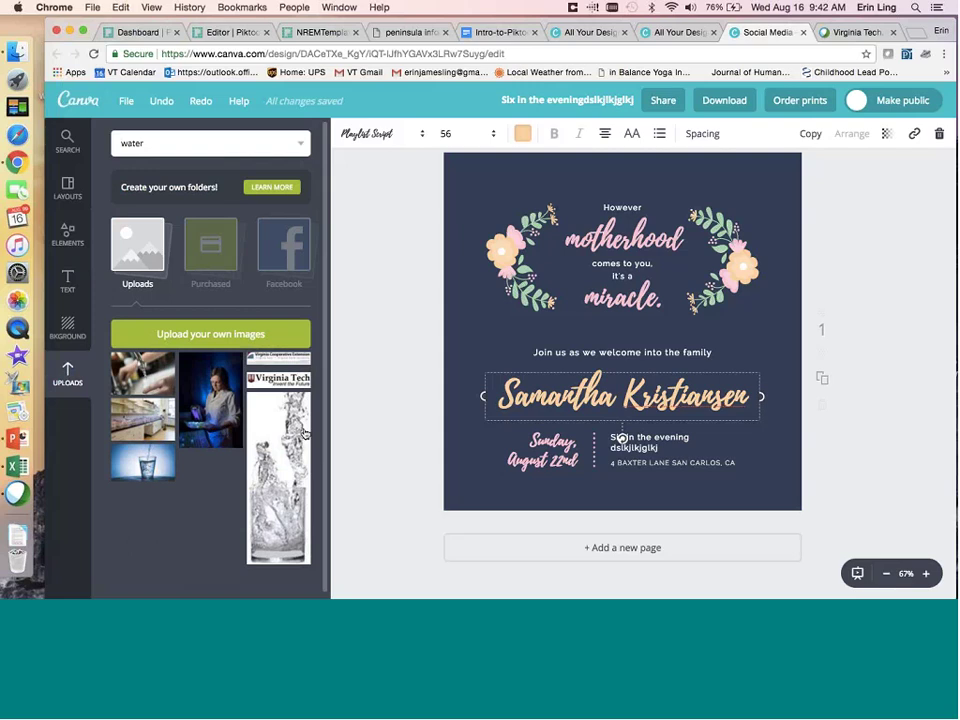
View the design's file options and close the Social Media design's browser tab, confirming to leave the site.
left_click(127, 102)
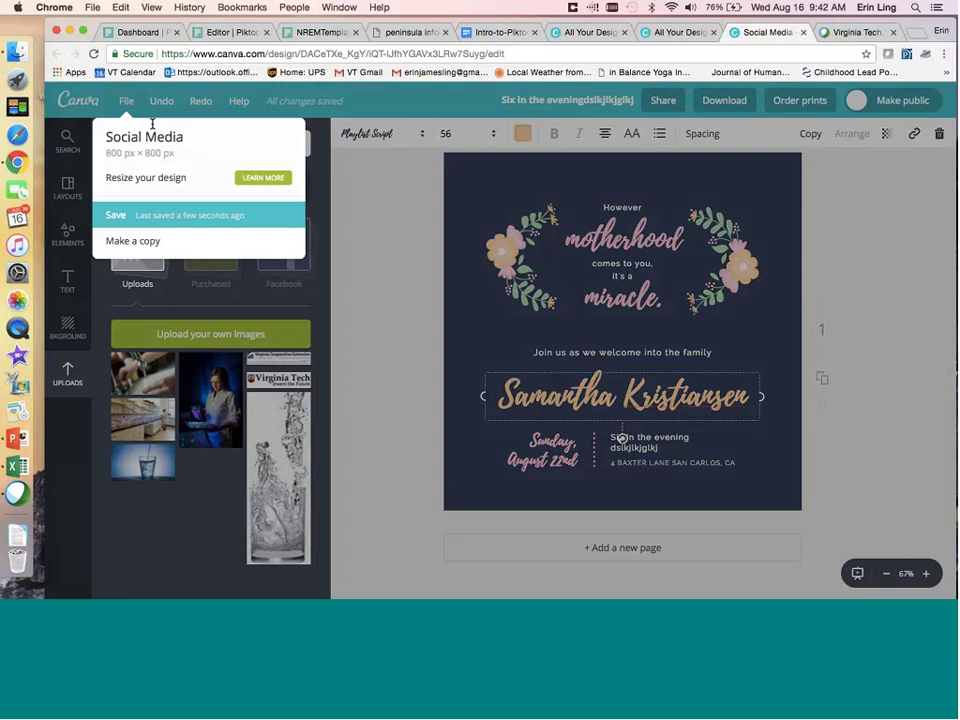
left_click(80, 106)
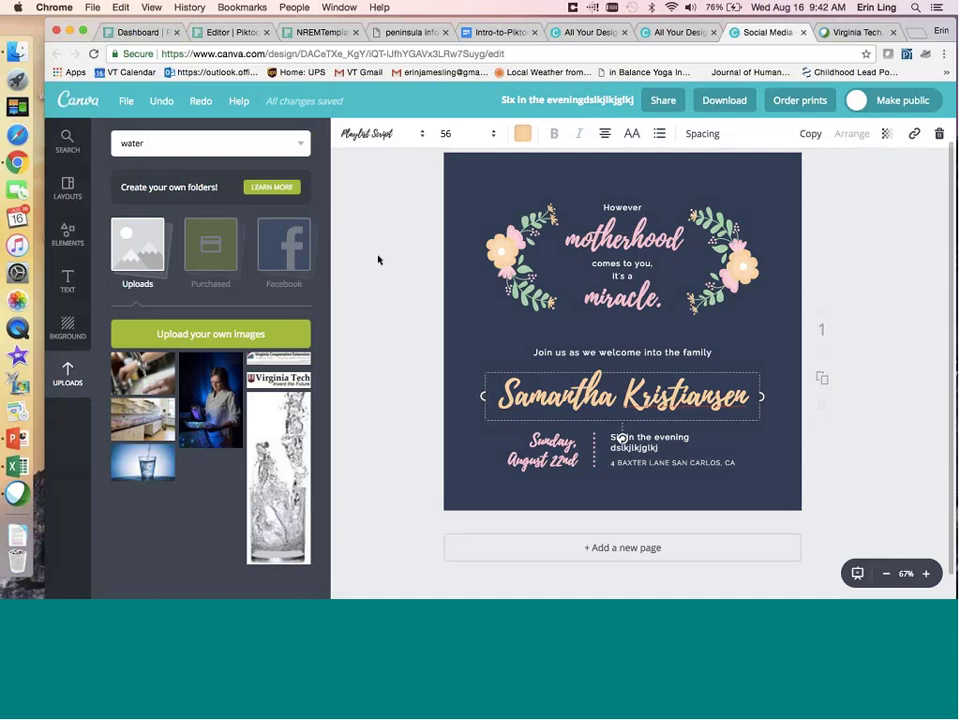
scroll(368, 250, "up", 1)
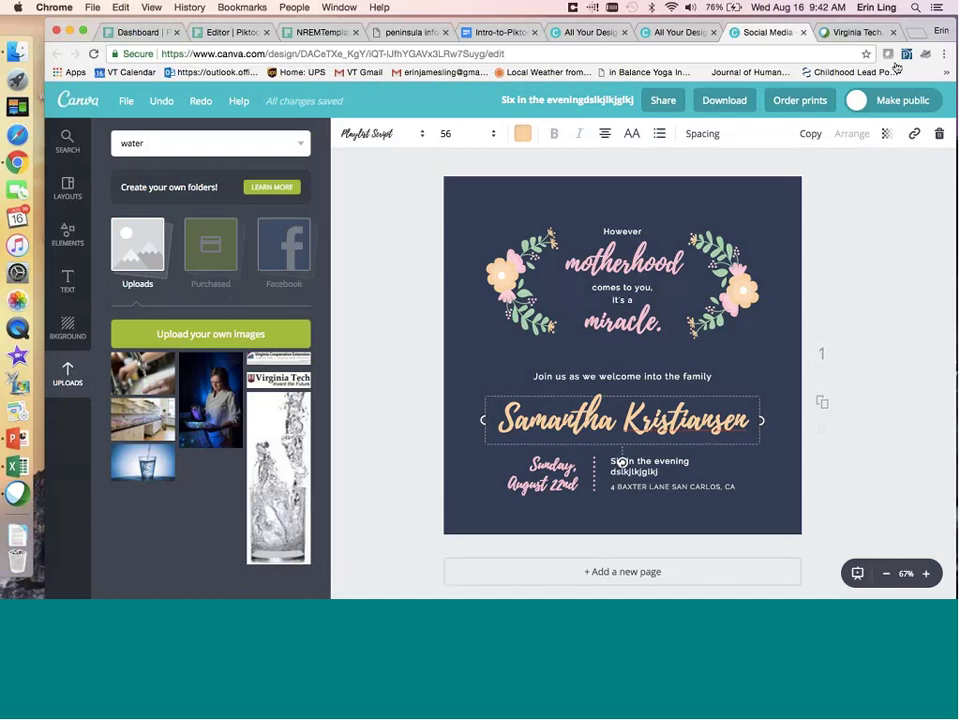
left_click(804, 32)
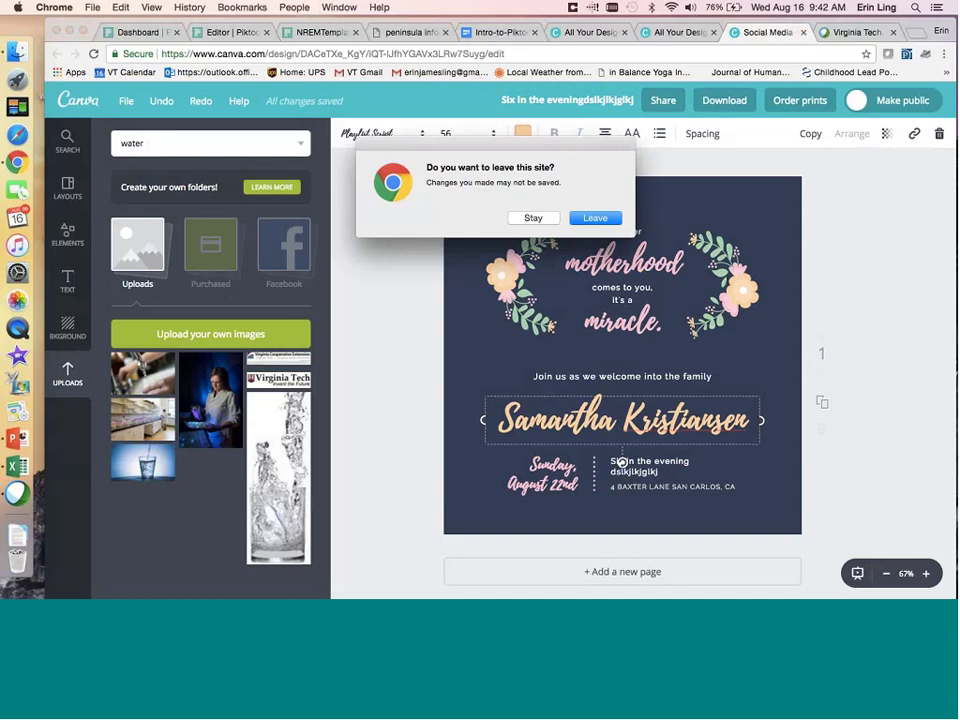
left_click(596, 217)
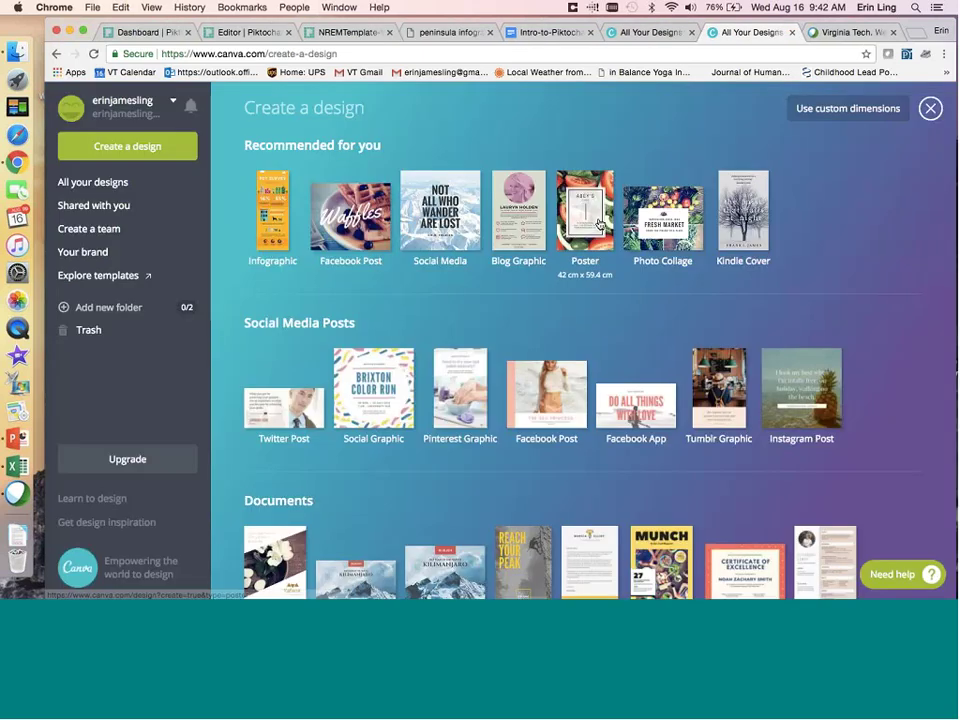
Switch to the Intro-to-Piktochart/Canva Google Docs handout and look through its publishing, practice assignment, review and Canva.com sections.
left_click(161, 34)
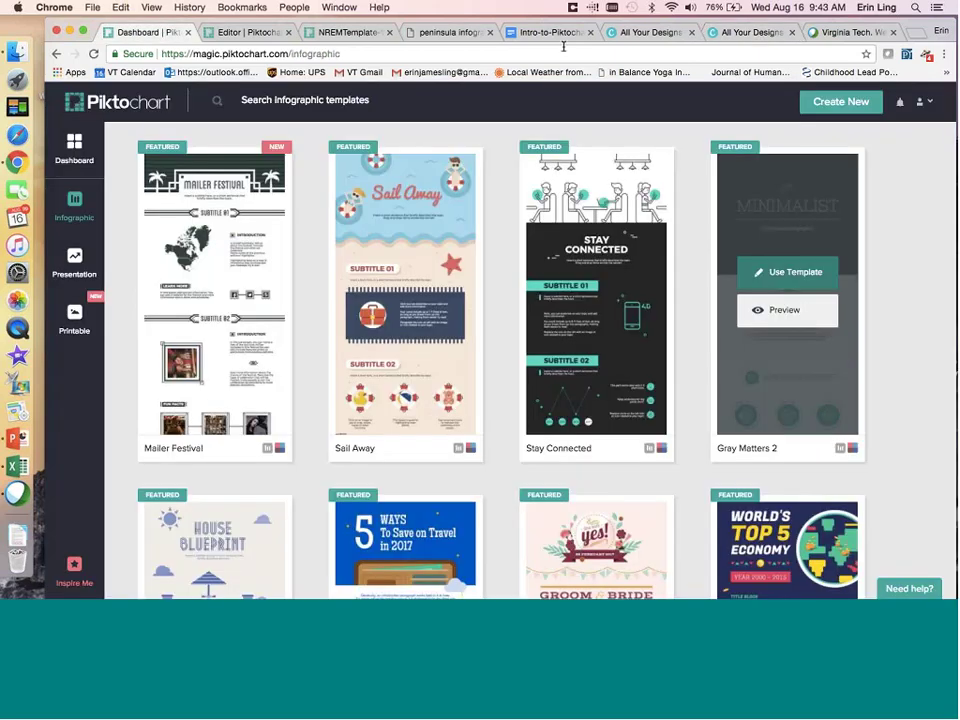
left_click(560, 33)
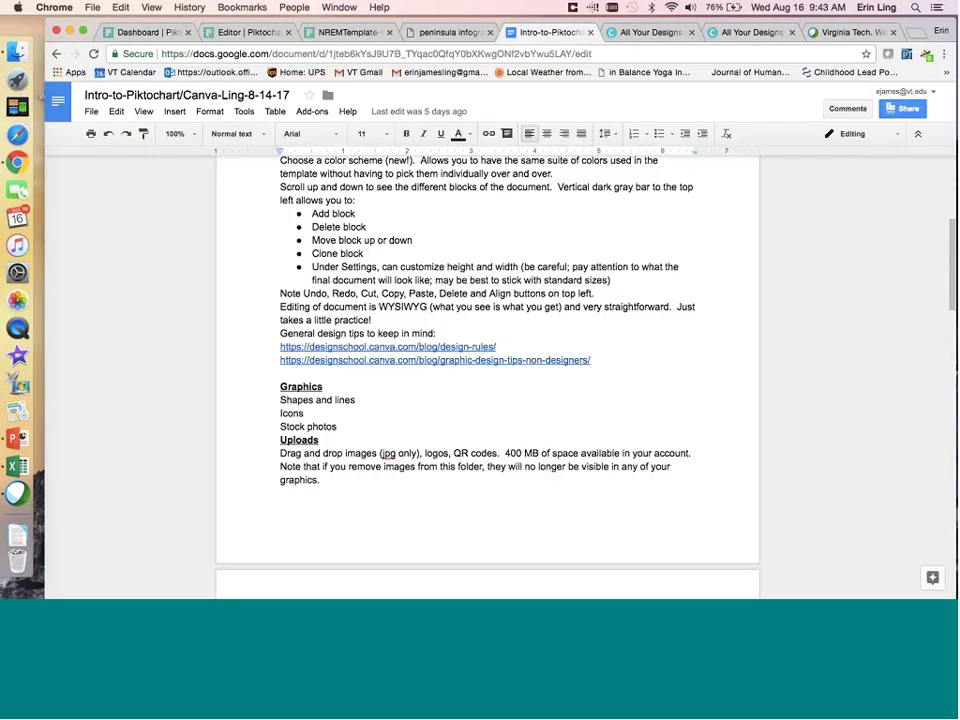
scroll(574, 294, "down", 8)
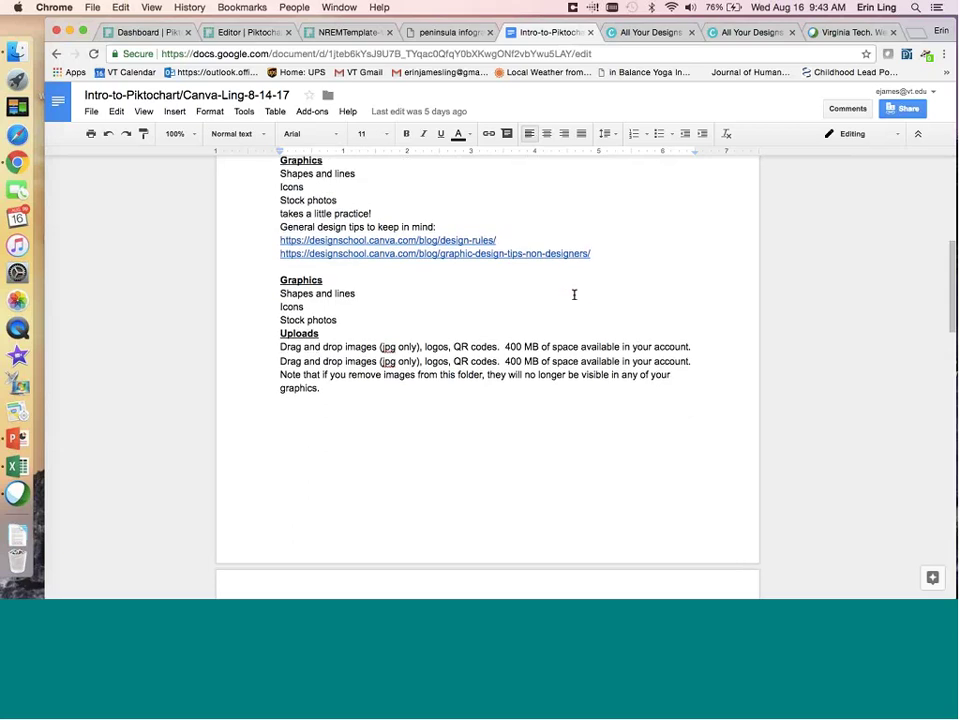
scroll(574, 294, "down", 10)
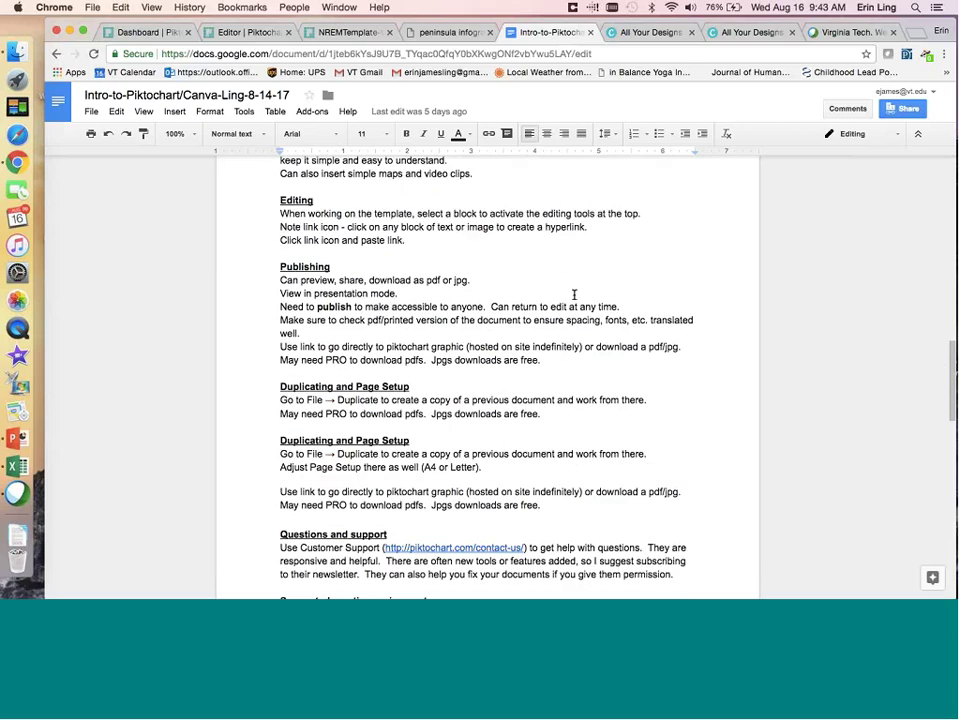
scroll(574, 294, "down", 5)
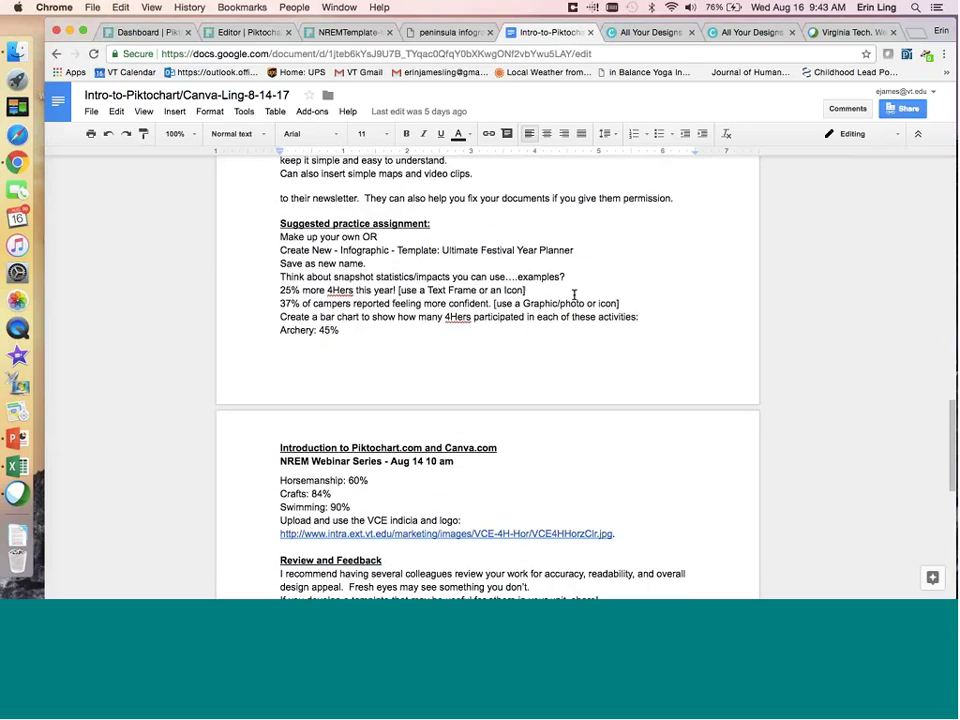
scroll(574, 294, "down", 6)
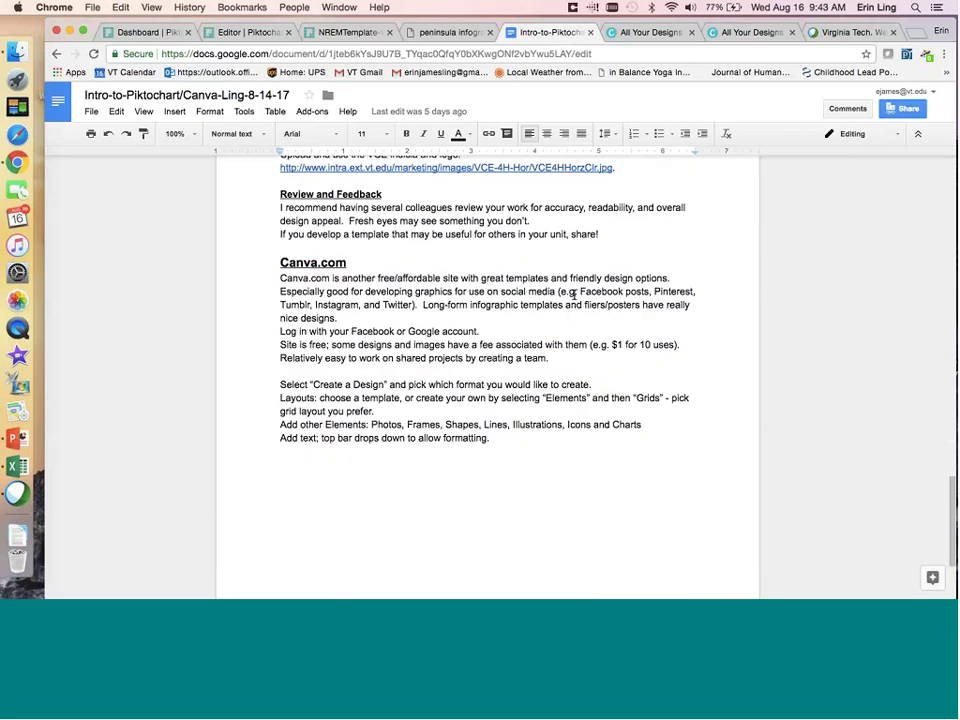
scroll(574, 294, "up", 3)
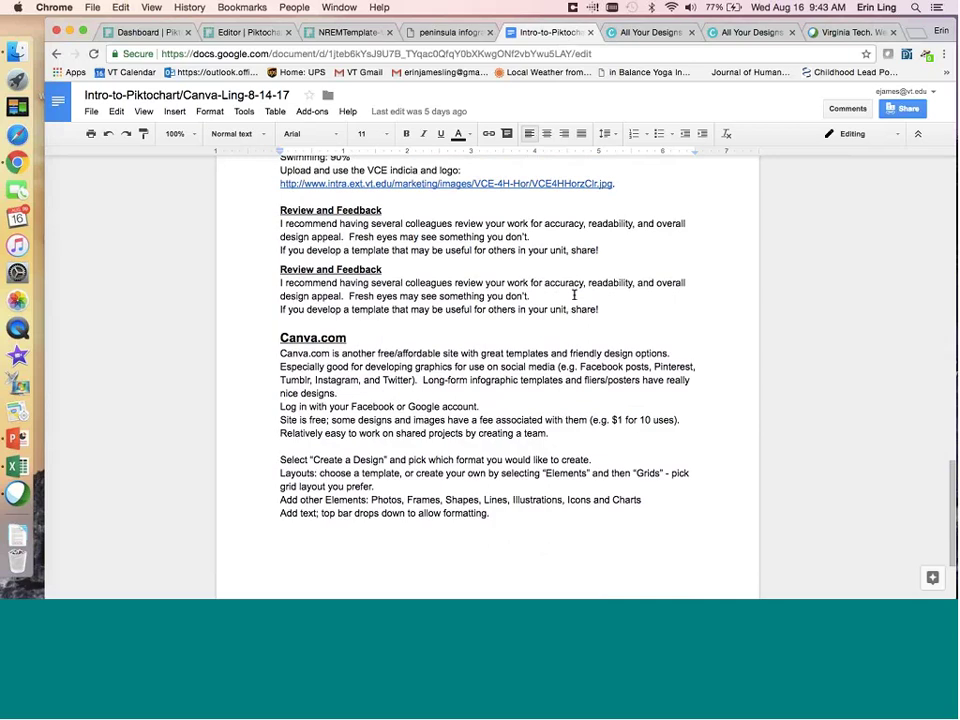
scroll(574, 294, "down", 2)
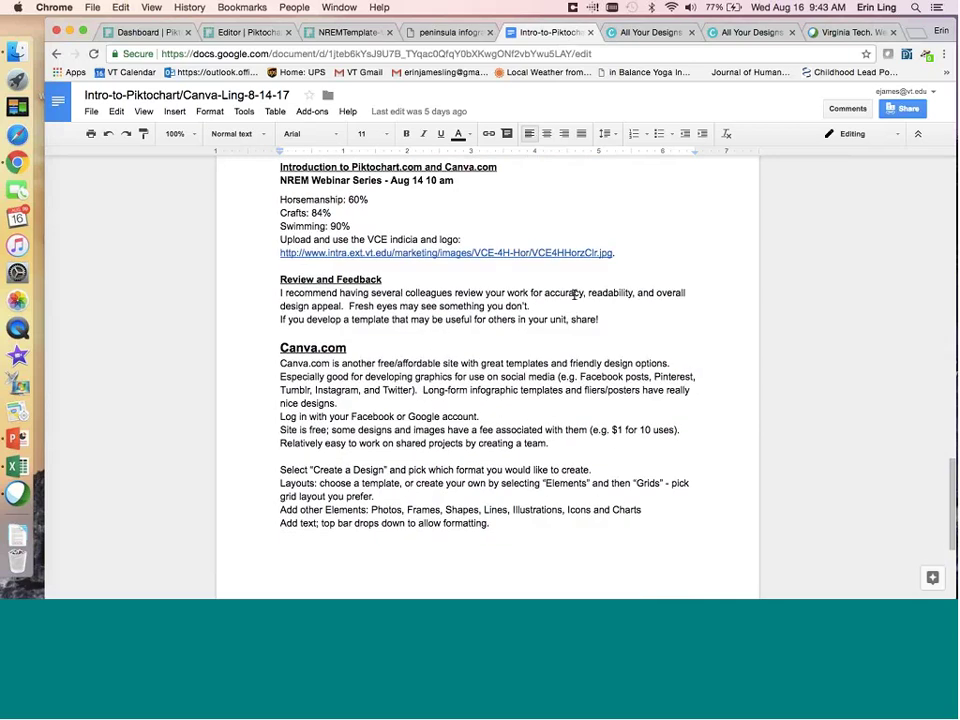
scroll(574, 294, "up", 10)
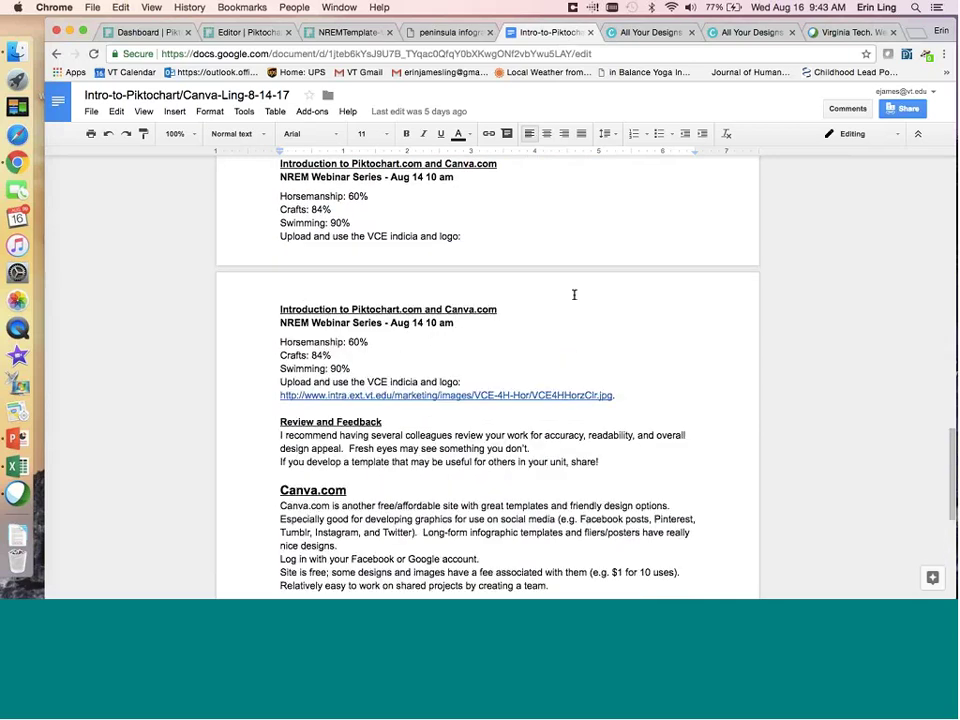
scroll(574, 294, "up", 15)
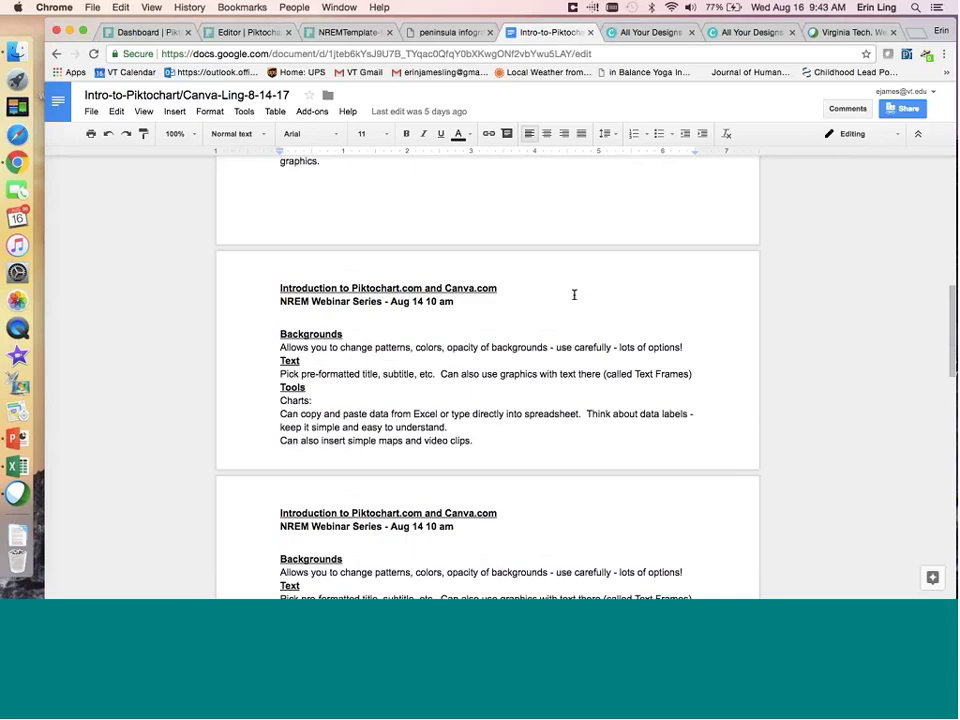